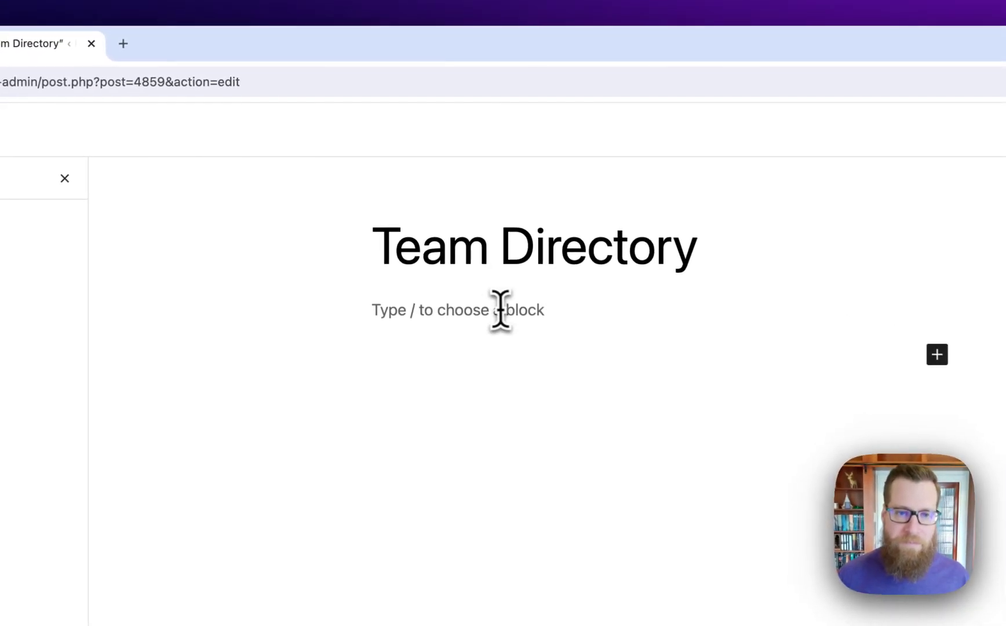
# Step: Insert a Gravity Forms Entries block below the title and link it to the team member form
pyautogui.click(428, 214)
pyautogui.write('/entries')
pyautogui.press('Down')
pyautogui.press('Down')
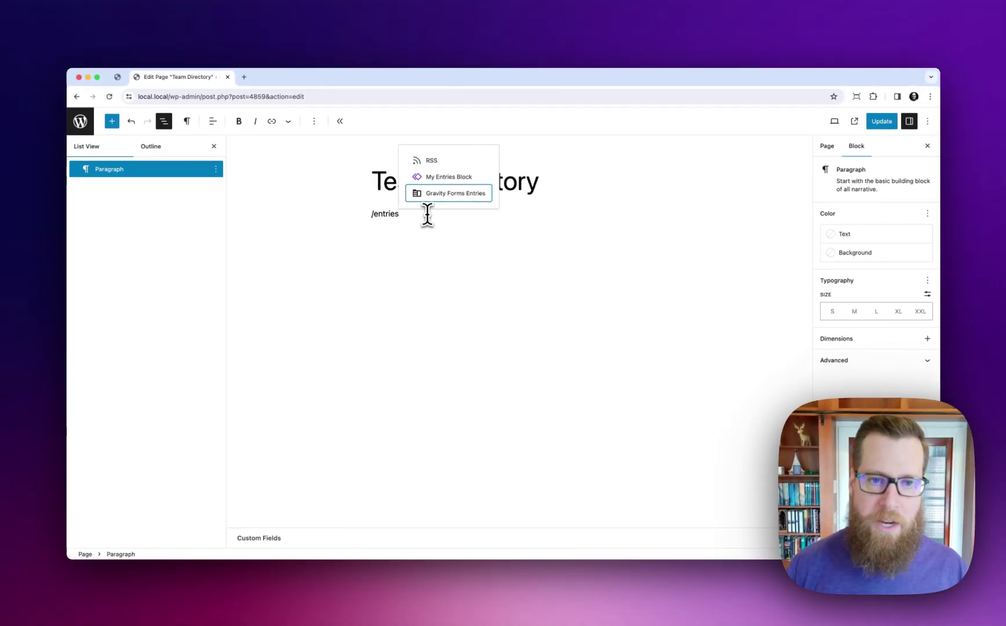
pyautogui.press('Return')
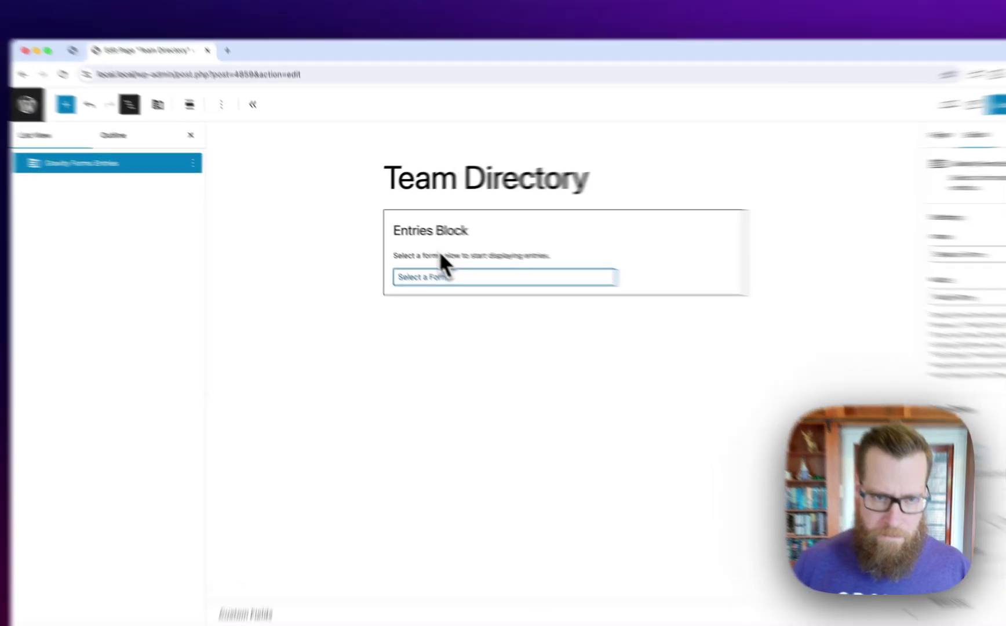
pyautogui.click(410, 262)
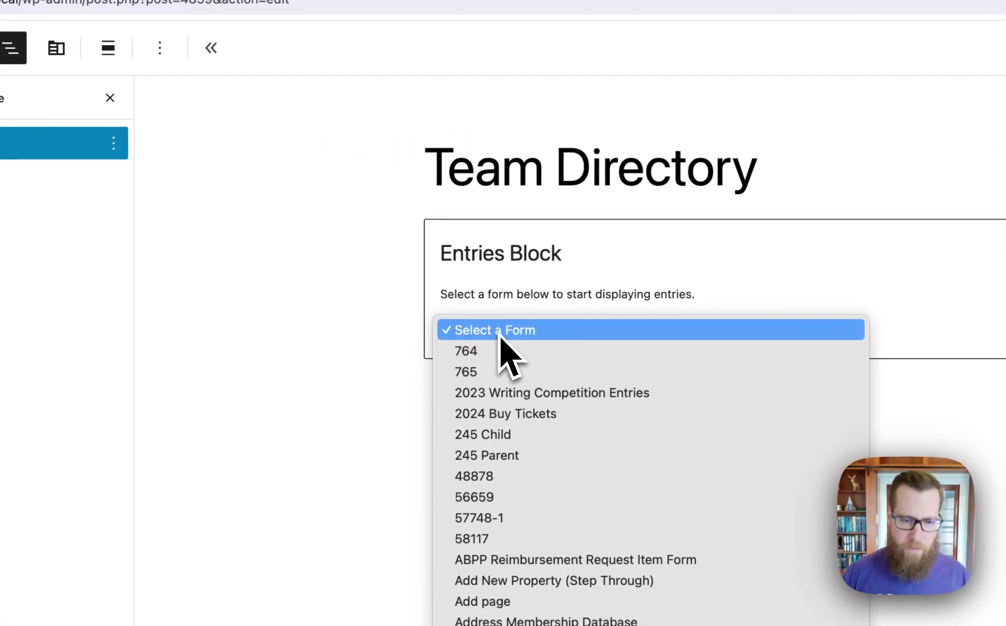
pyautogui.scroll(-15, 498, 339)
pyautogui.click(497, 337)
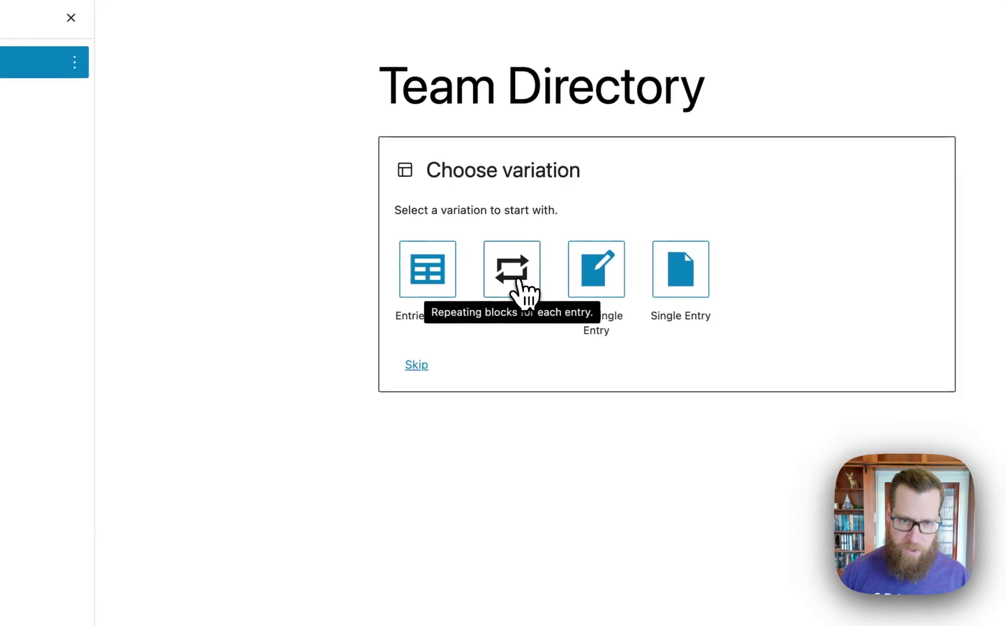
# Step: Apply the Entries Loop variation and scroll through the listed team member entries
pyautogui.click(444, 284)
pyautogui.scroll(-3, 490, 357)
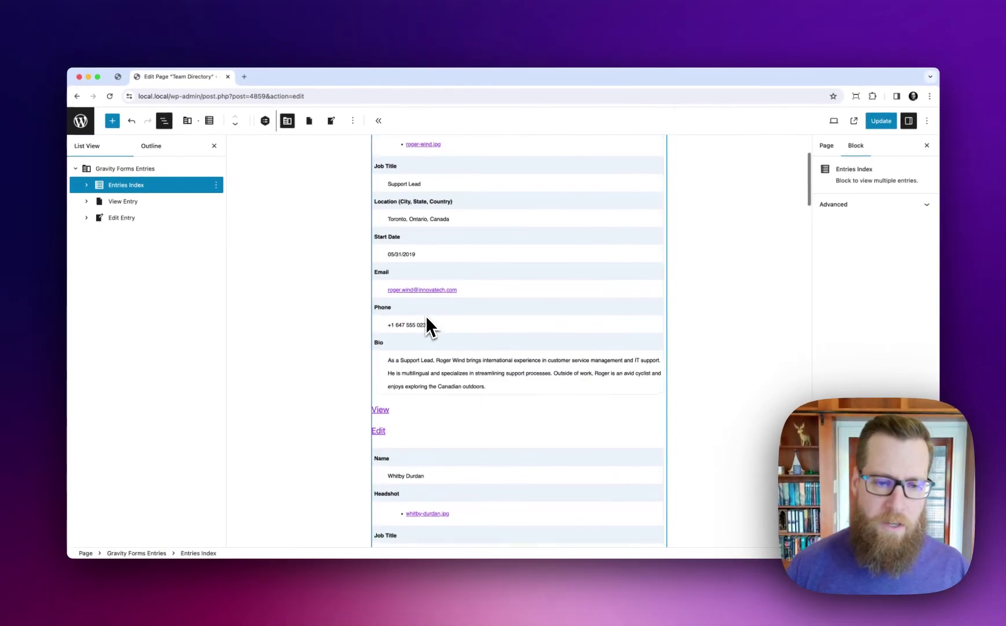
pyautogui.scroll(-15, 426, 316)
pyautogui.scroll(-5, 425, 325)
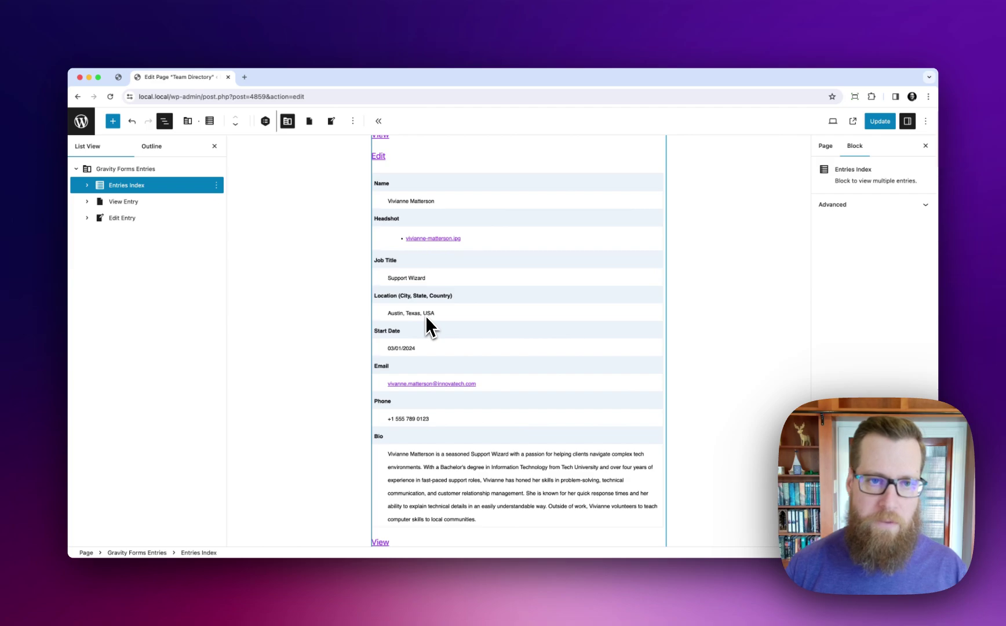
pyautogui.scroll(-6, 426, 322)
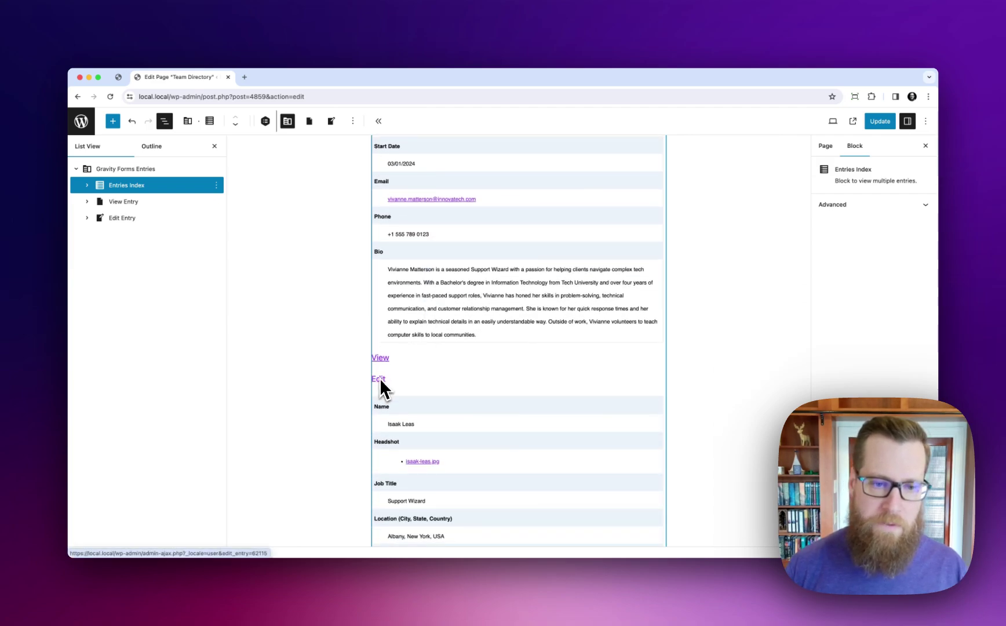
pyautogui.scroll(15, 420, 384)
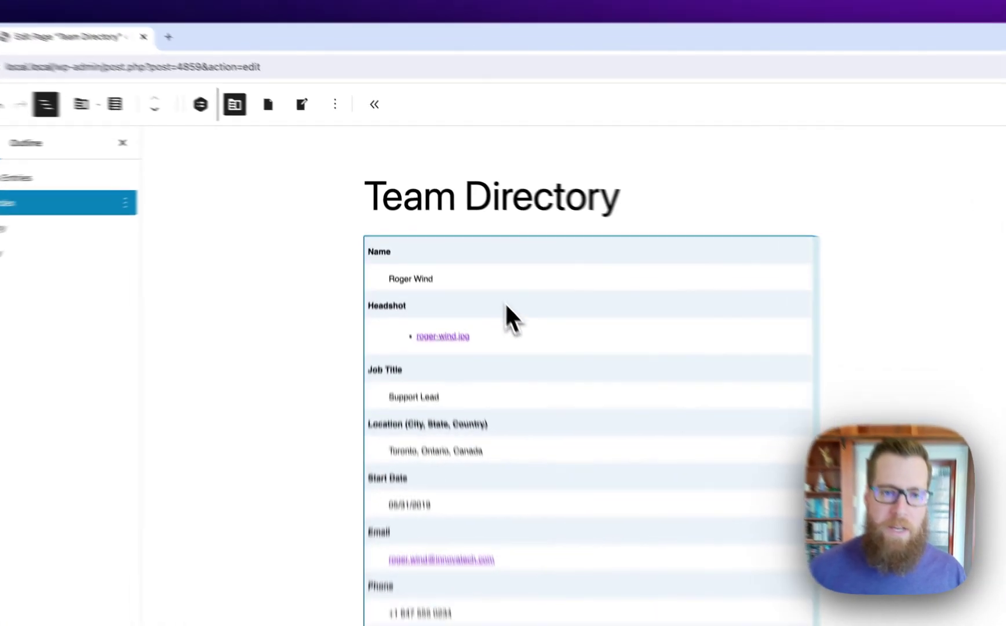
# Step: Replace {all_fields} in the loop template with the Name (First) and Name (Last) merge tags
pyautogui.click(464, 259)
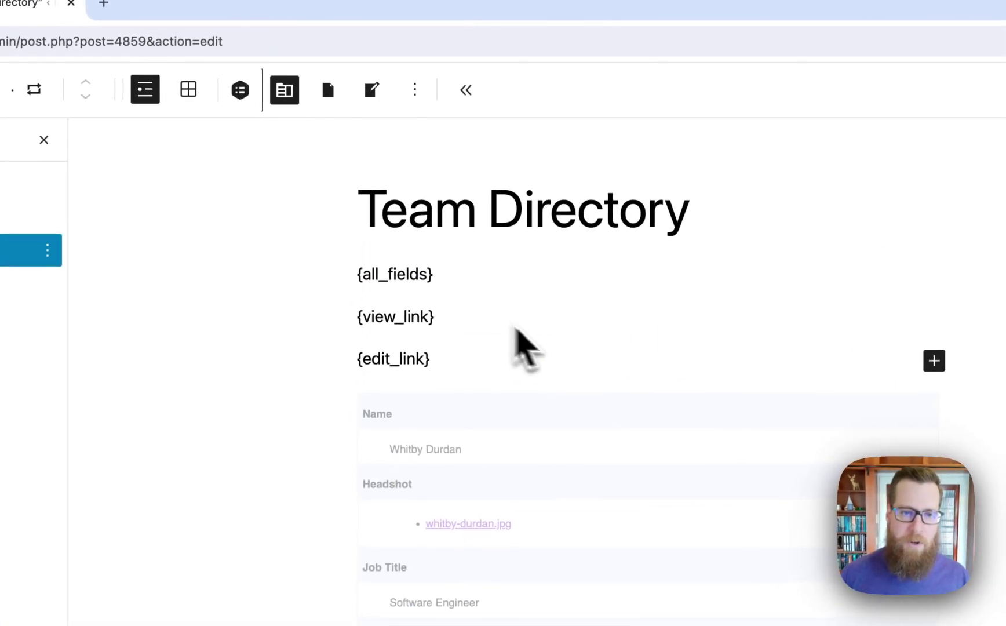
pyautogui.tripleClick(458, 281)
pyautogui.press('BackSpace')
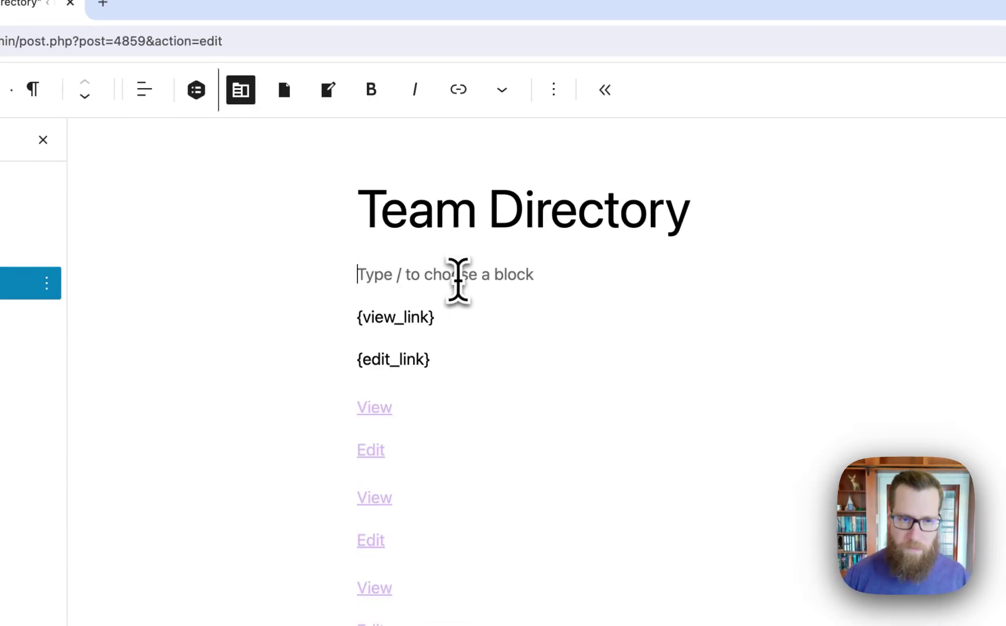
pyautogui.write('{{')
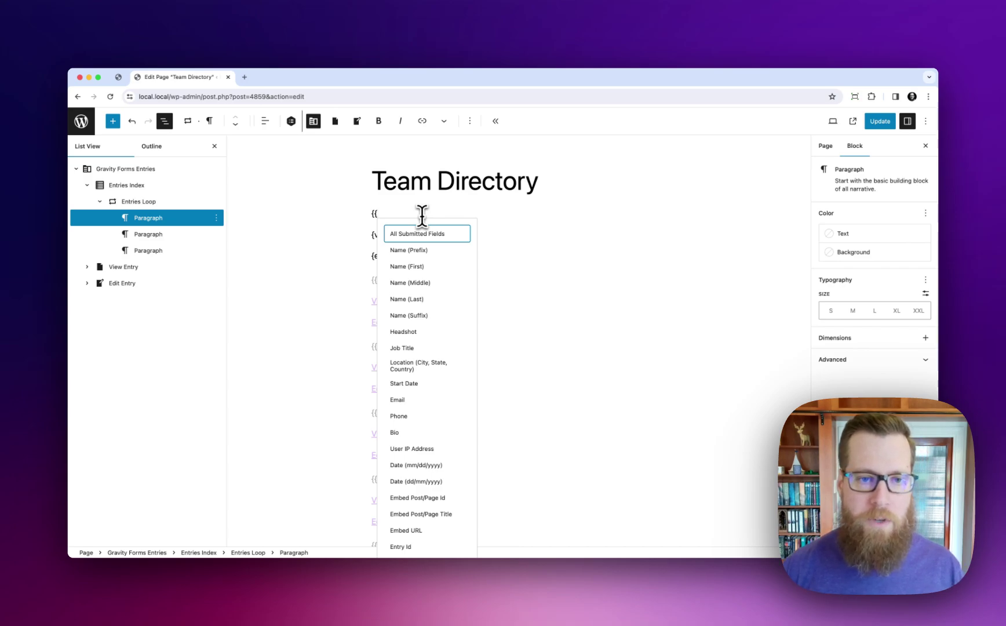
pyautogui.write('first')
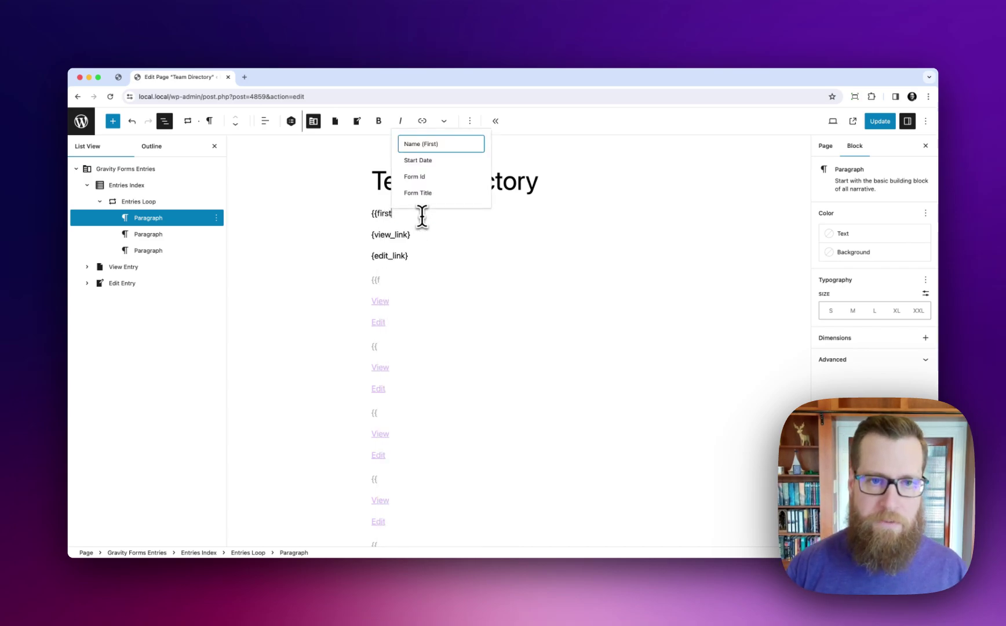
pyautogui.press('Return')
pyautogui.write('{{last')
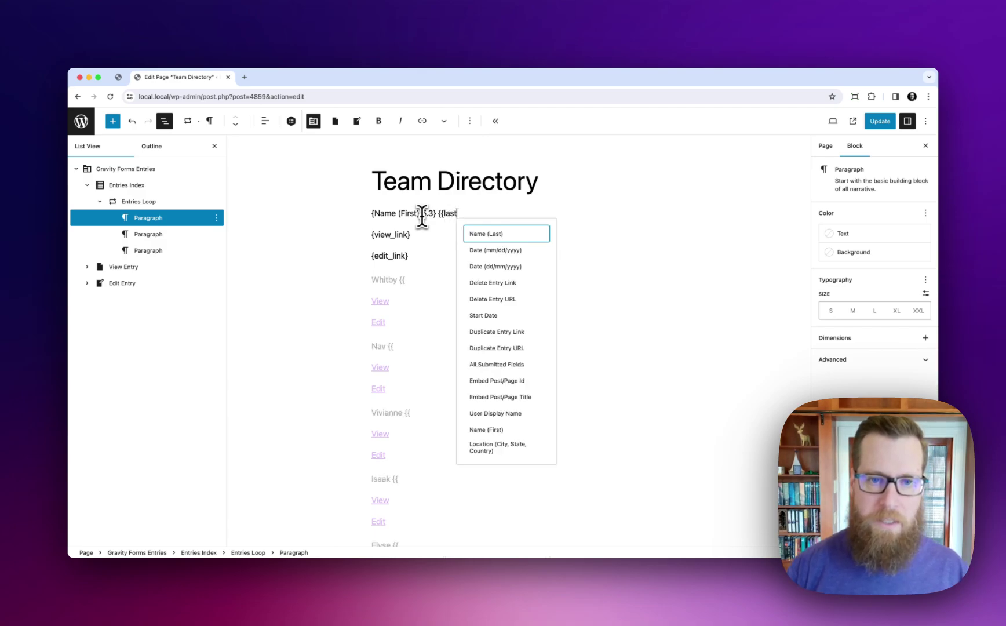
pyautogui.press('Return')
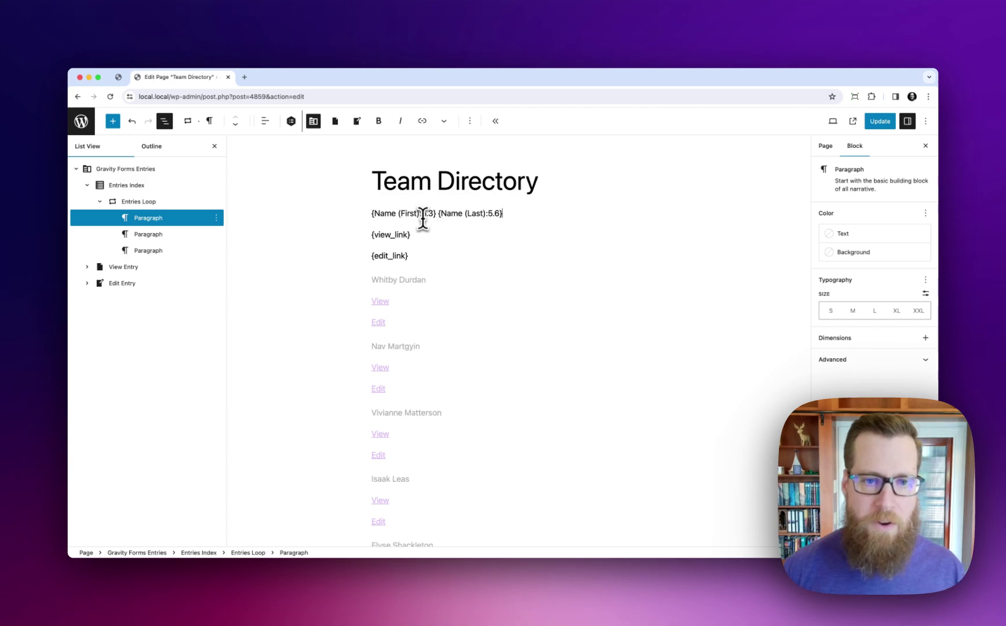
pyautogui.scroll(-2, 422, 255)
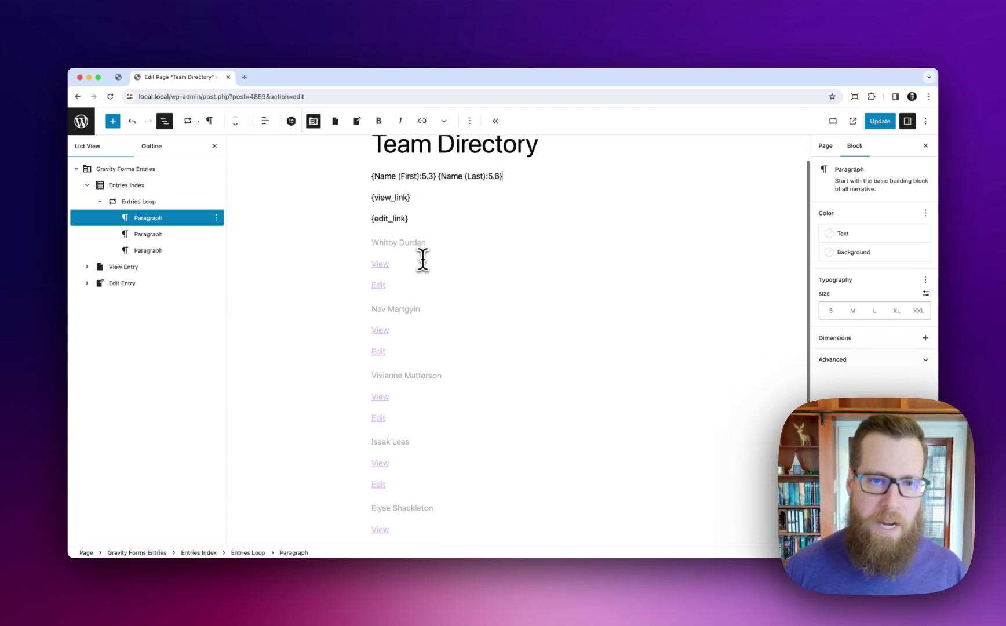
pyautogui.scroll(2, 419, 256)
pyautogui.scroll(-8, 441, 276)
pyautogui.scroll(8, 438, 277)
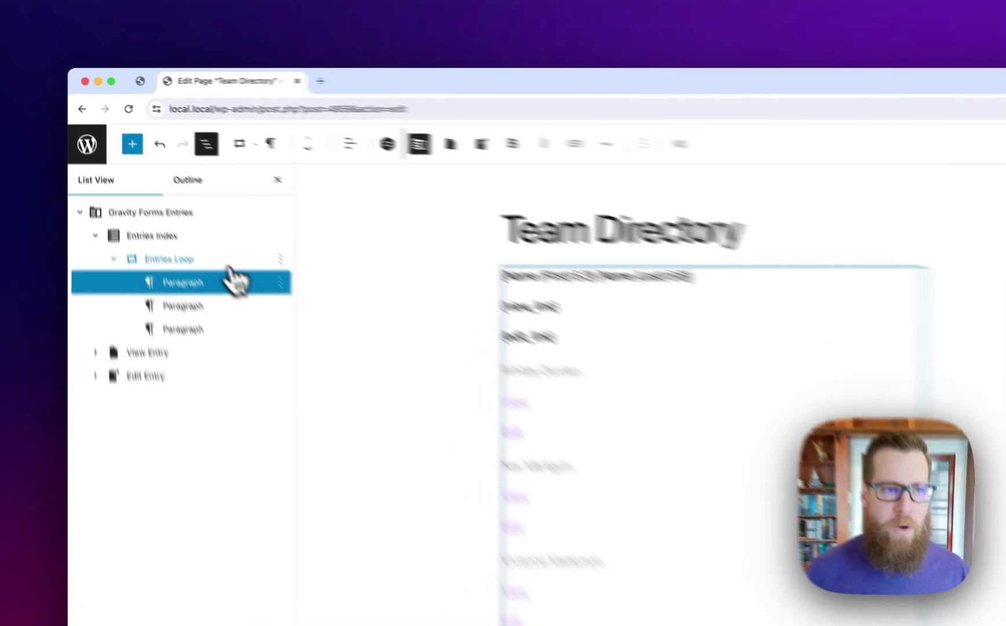
# Step: Switch the Entries Loop block to a grid layout with 2 columns
pyautogui.click(156, 203)
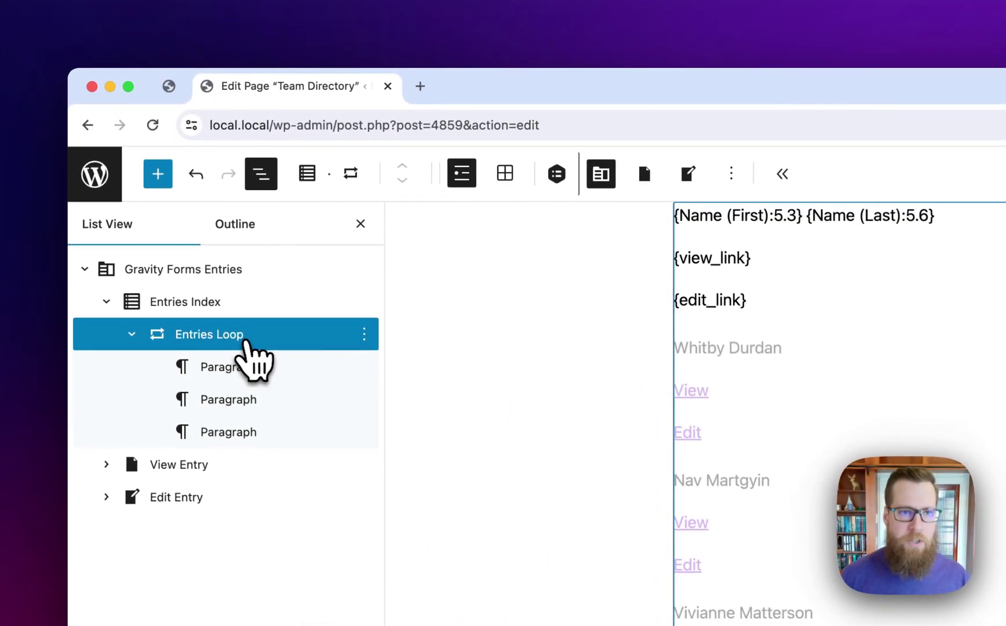
pyautogui.click(506, 174)
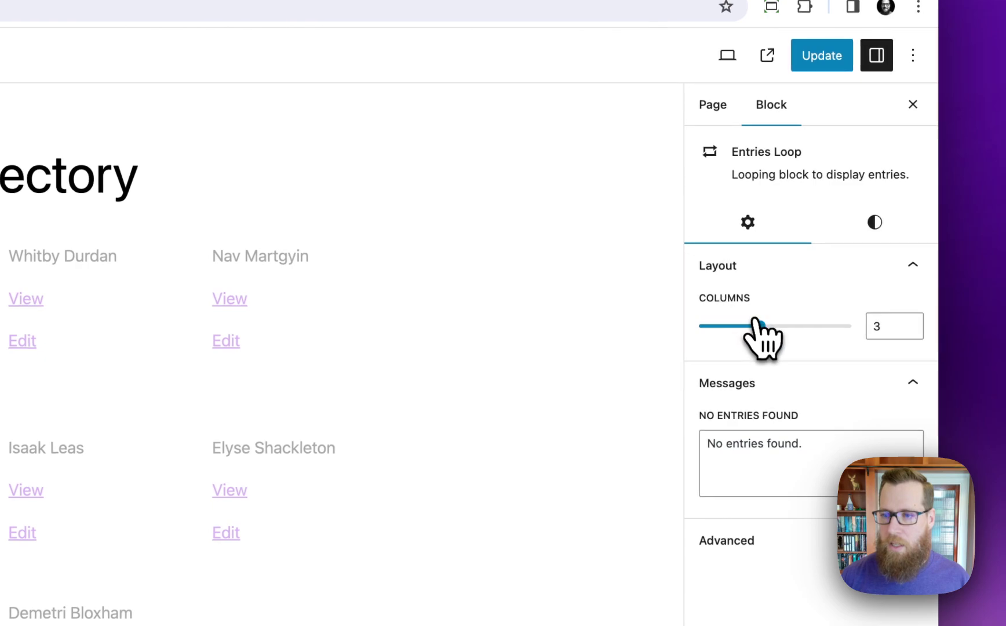
pyautogui.moveTo(755, 320); pyautogui.dragTo(740, 328)
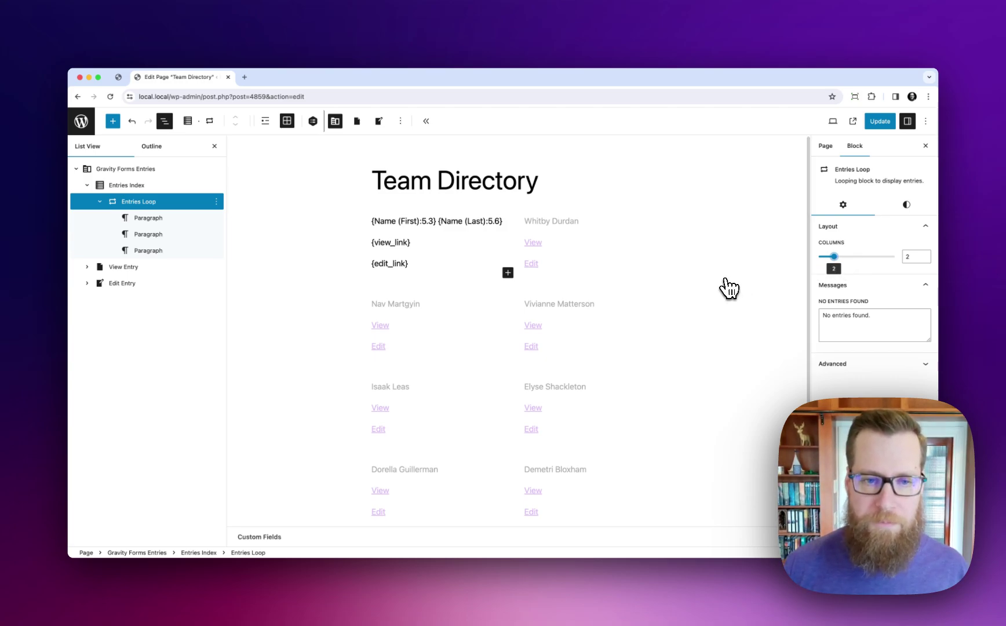
pyautogui.click(441, 222)
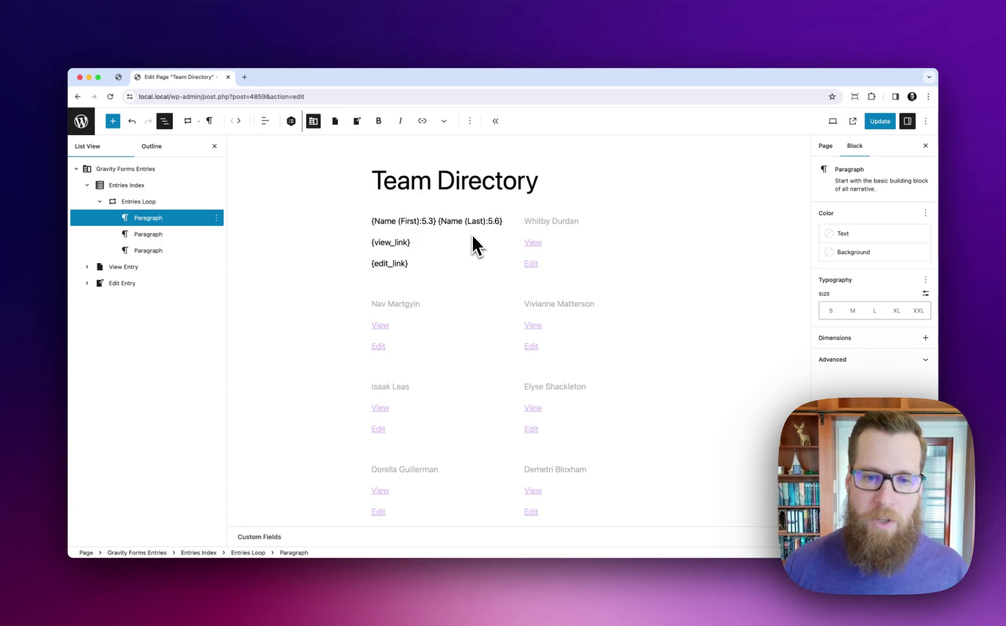
# Step: Merge {edit_link} onto the {view_link} line, separated by a space
pyautogui.click(438, 262)
pyautogui.press('super+Left')
pyautogui.press('BackSpace')
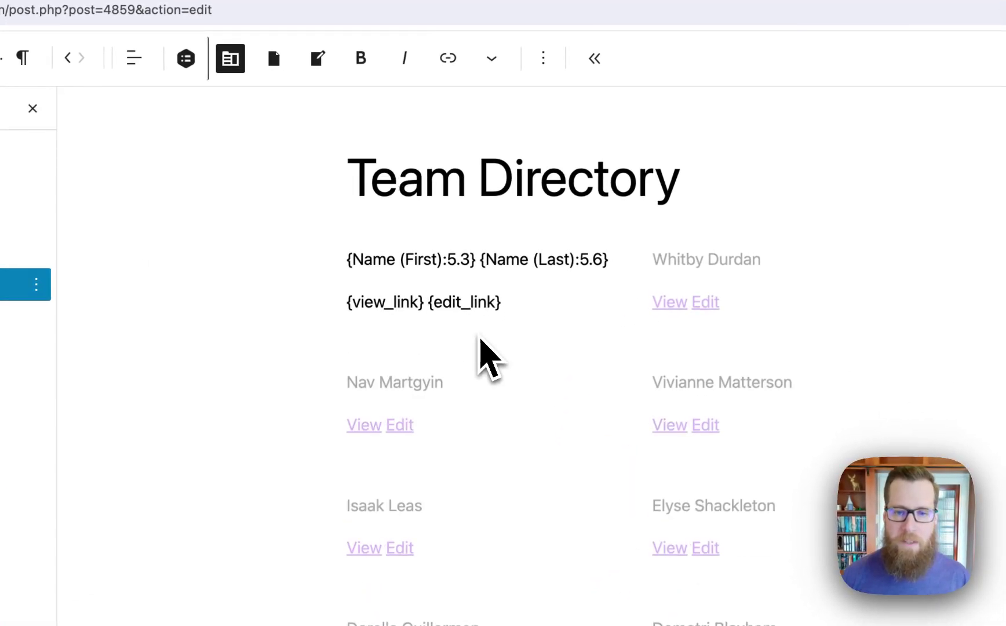
pyautogui.press('Up')
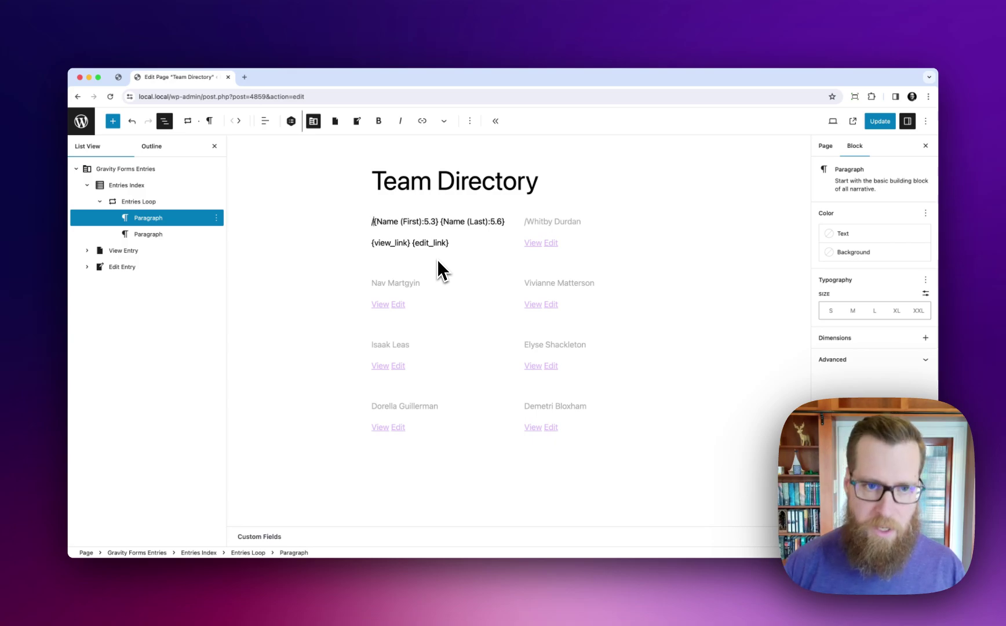
# Step: Insert a Columns block above the name with a one-third/two-thirds layout
pyautogui.press('Return')
pyautogui.press('Up')
pyautogui.write('/column')
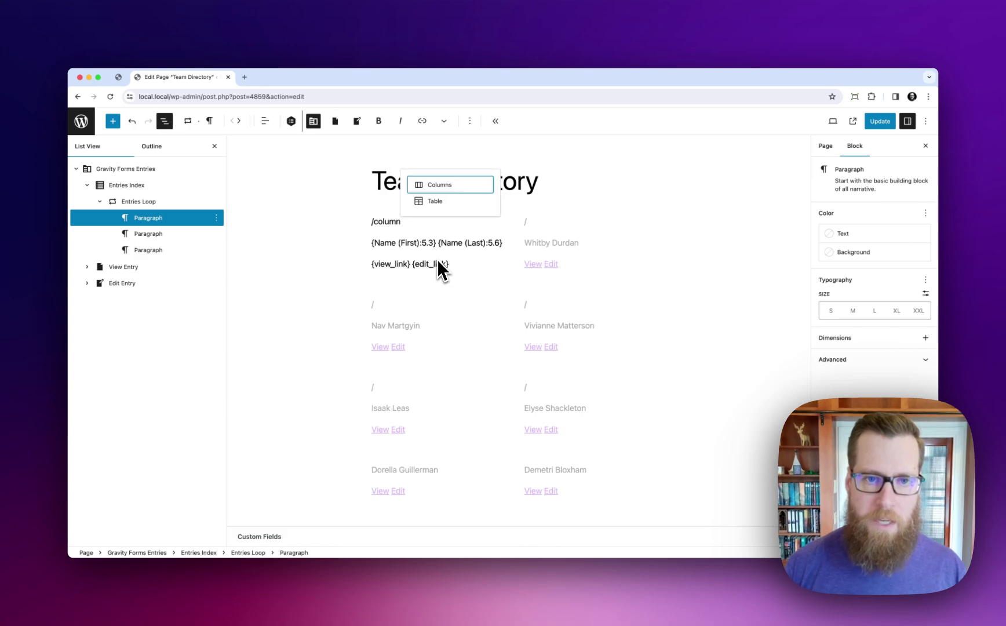
pyautogui.press('Return')
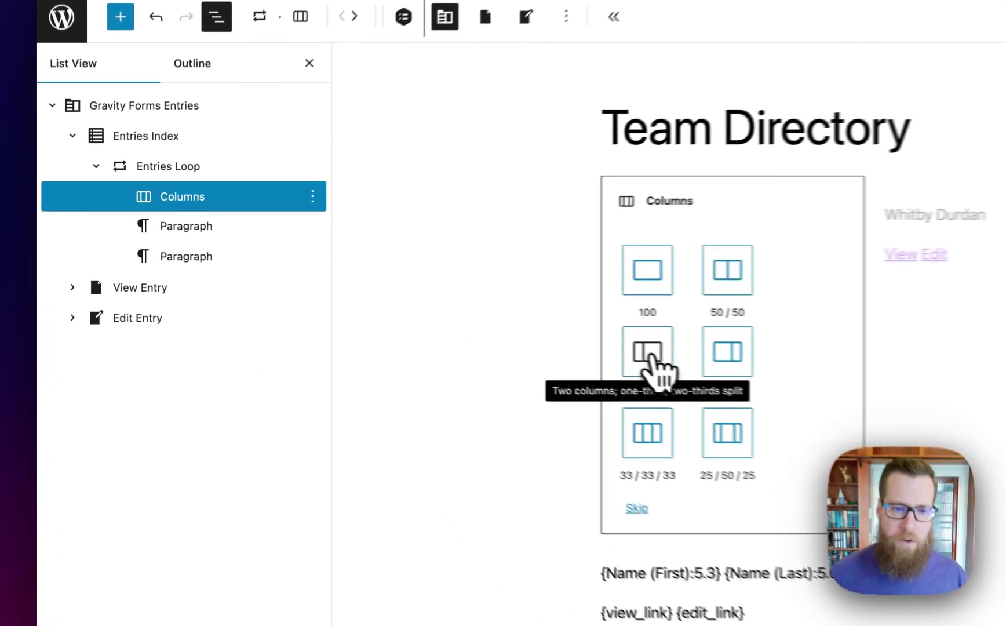
pyautogui.click(413, 302)
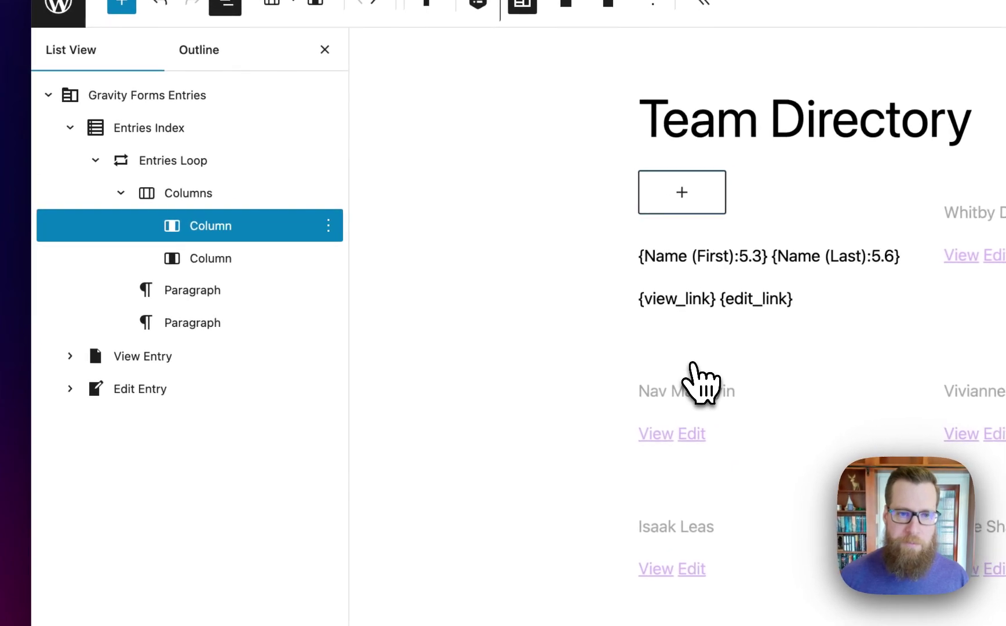
# Step: Move the name and links paragraphs into the second column
pyautogui.click(213, 326)
pyautogui.click(236, 297)
pyautogui.click(225, 328)
pyautogui.keyDown('shift'); pyautogui.click(230, 364); pyautogui.keyUp('shift')
pyautogui.moveTo(231, 365); pyautogui.dragTo(262, 321)
# Step: Add a Headshot merge tag below the name, then remove it and its empty paragraph
pyautogui.click(880, 234)
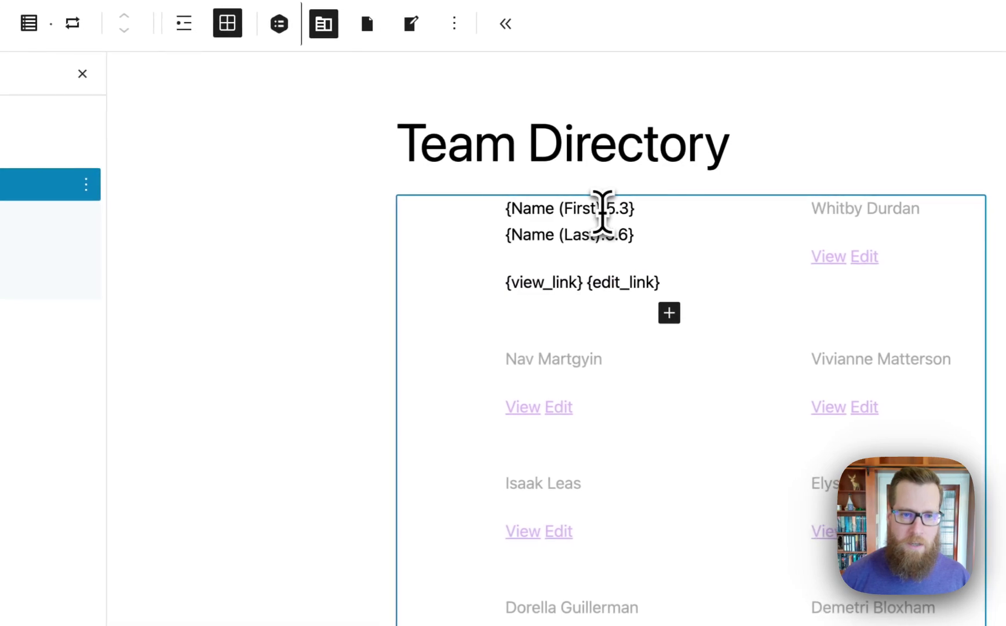
pyautogui.click(643, 238)
pyautogui.press('Return')
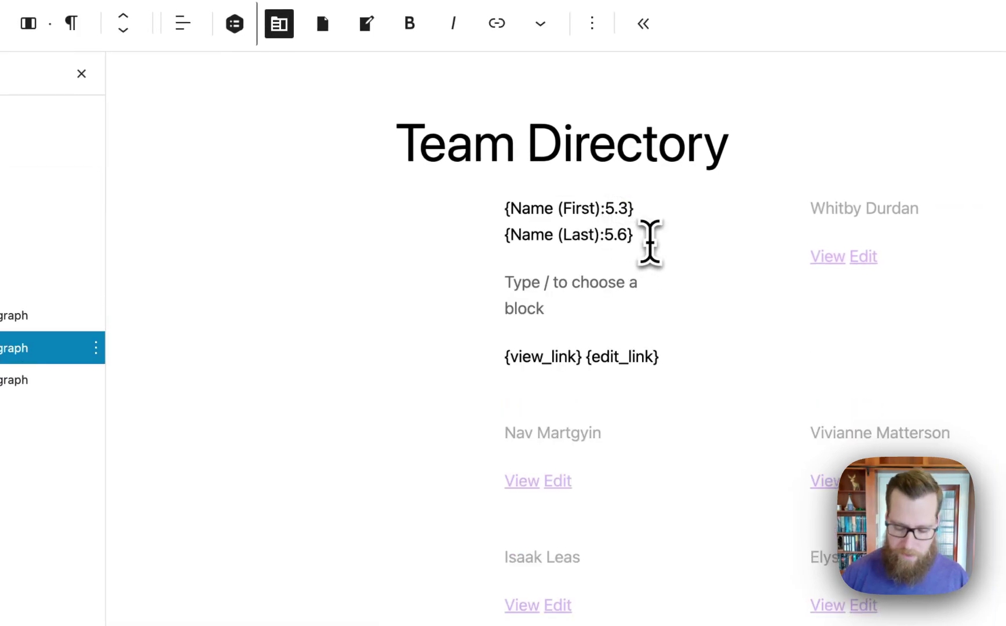
pyautogui.write('{{hea')
pyautogui.click(652, 247)
pyautogui.scroll(-2, 654, 246)
pyautogui.press('BackSpace')
pyautogui.press('BackSpace')
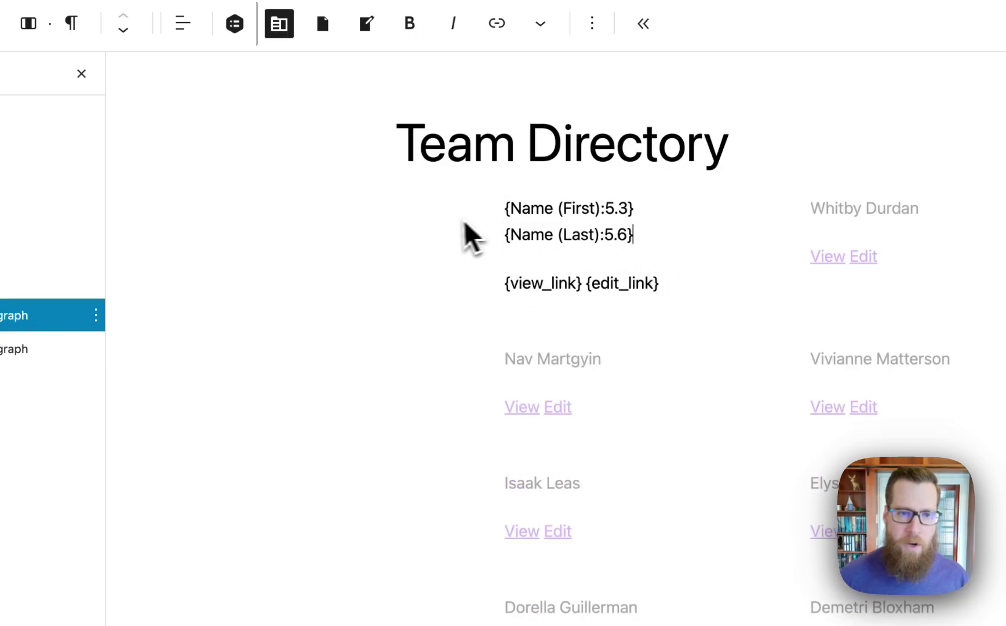
# Step: Add an Image block to the empty left column
pyautogui.click(464, 227)
pyautogui.click(439, 217)
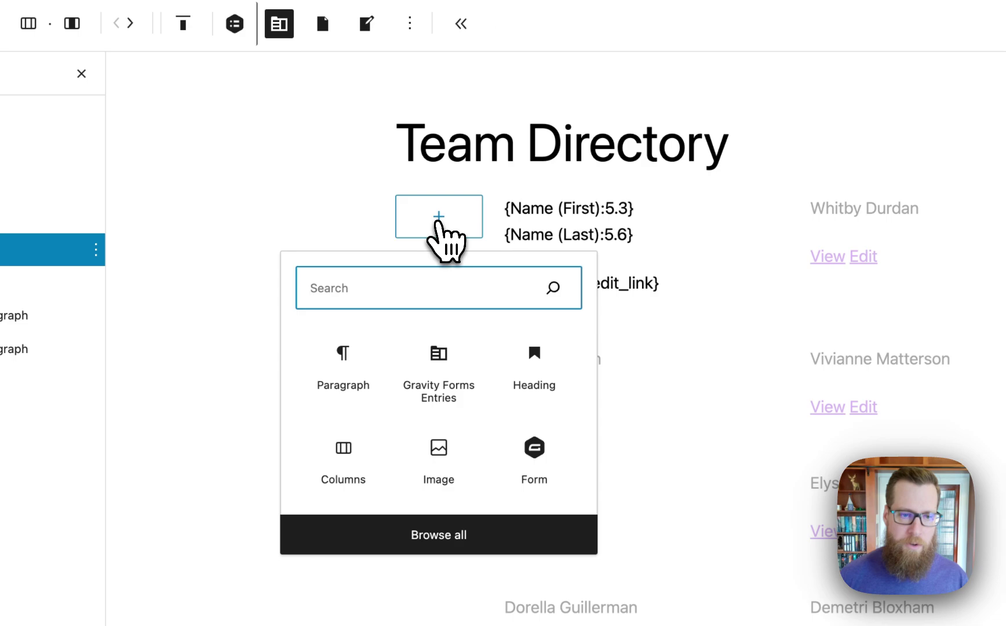
pyautogui.write('image')
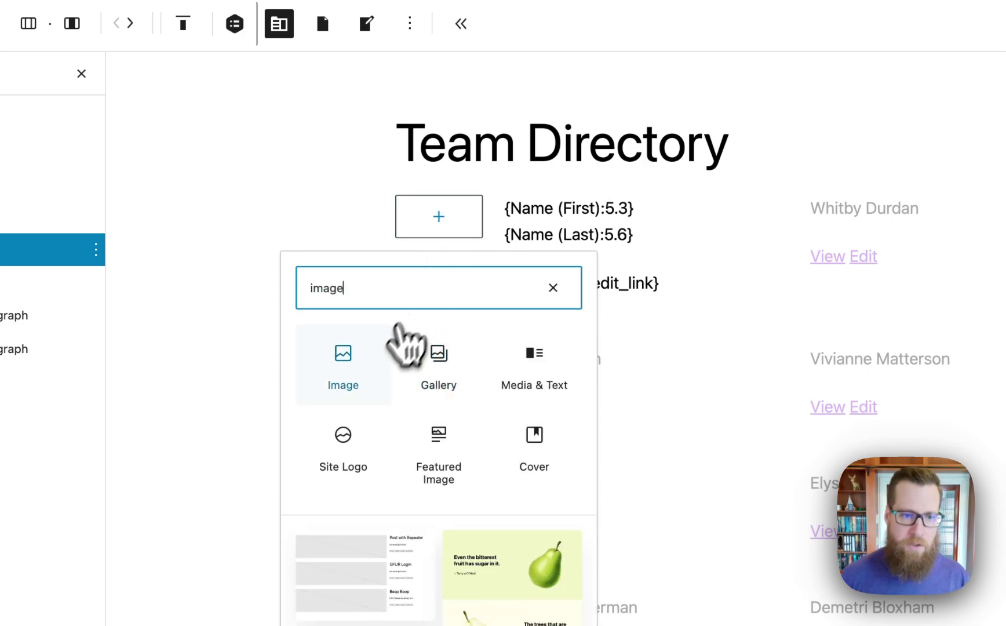
pyautogui.click(357, 363)
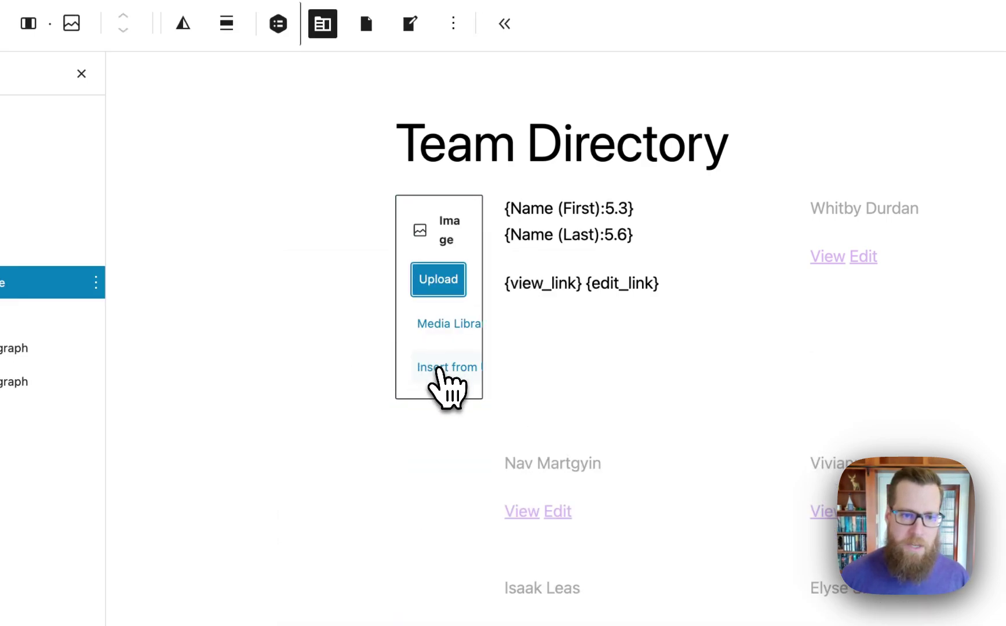
# Step: Set the image source URL to {Headshot:11} and preview the entries' headshots
pyautogui.click(438, 371)
pyautogui.write('{Headshot:11}')
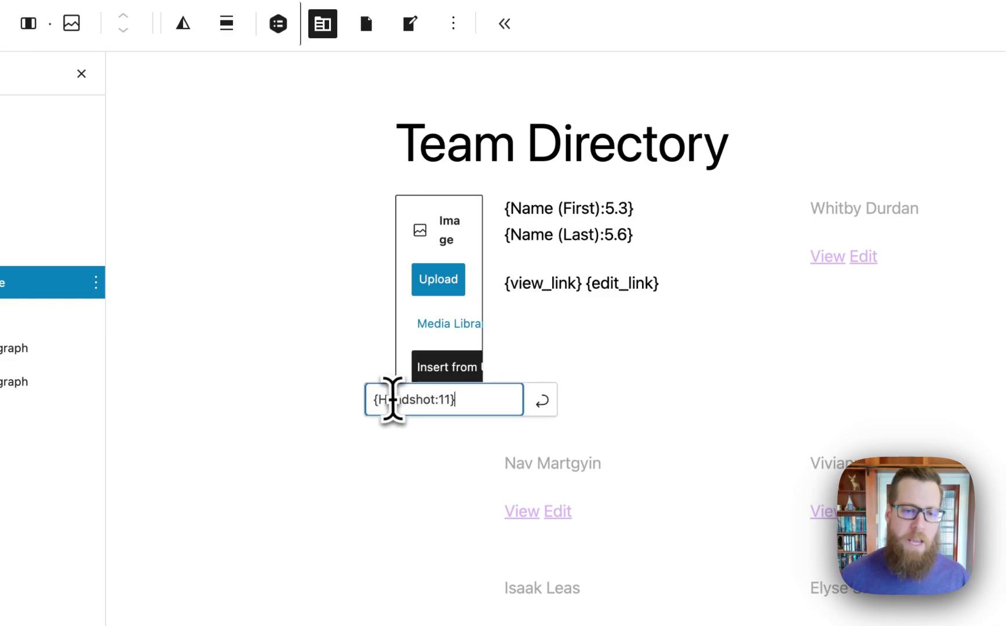
pyautogui.moveTo(424, 400); pyautogui.dragTo(457, 403)
pyautogui.click(456, 401)
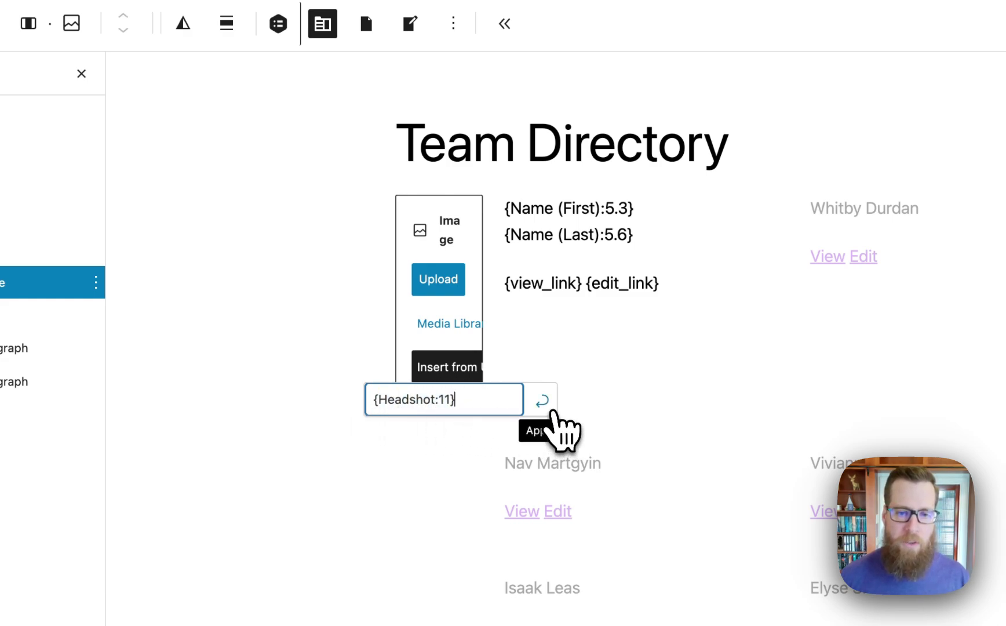
pyautogui.click(548, 407)
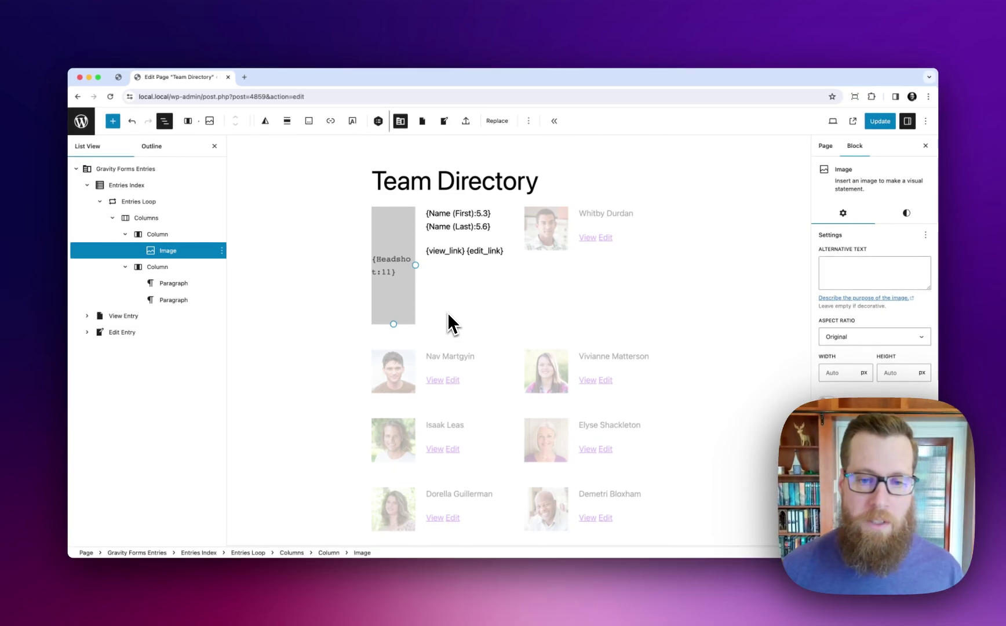
pyautogui.scroll(-1, 448, 313)
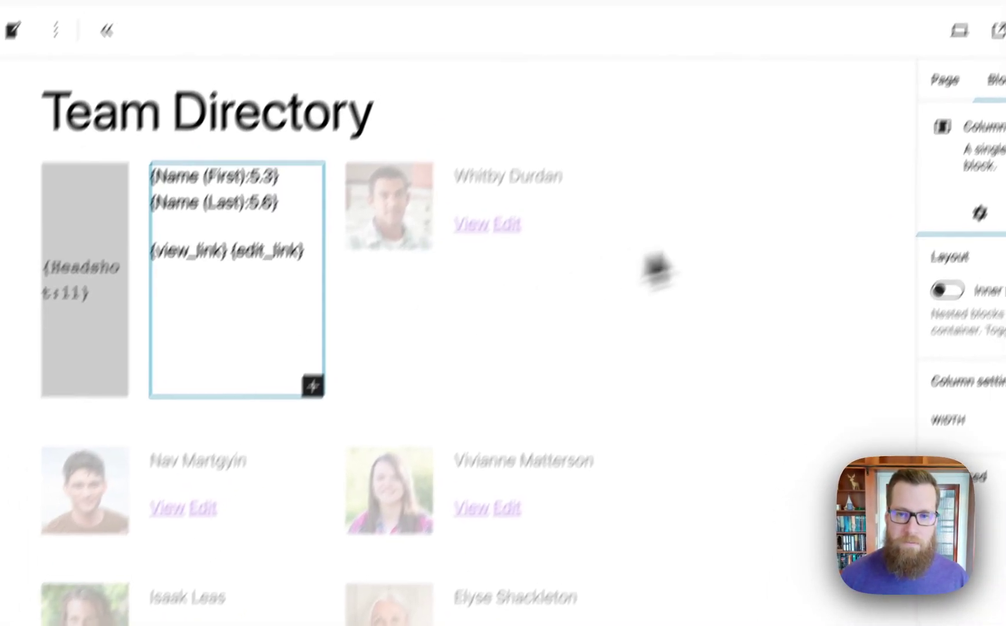
pyautogui.click(742, 191)
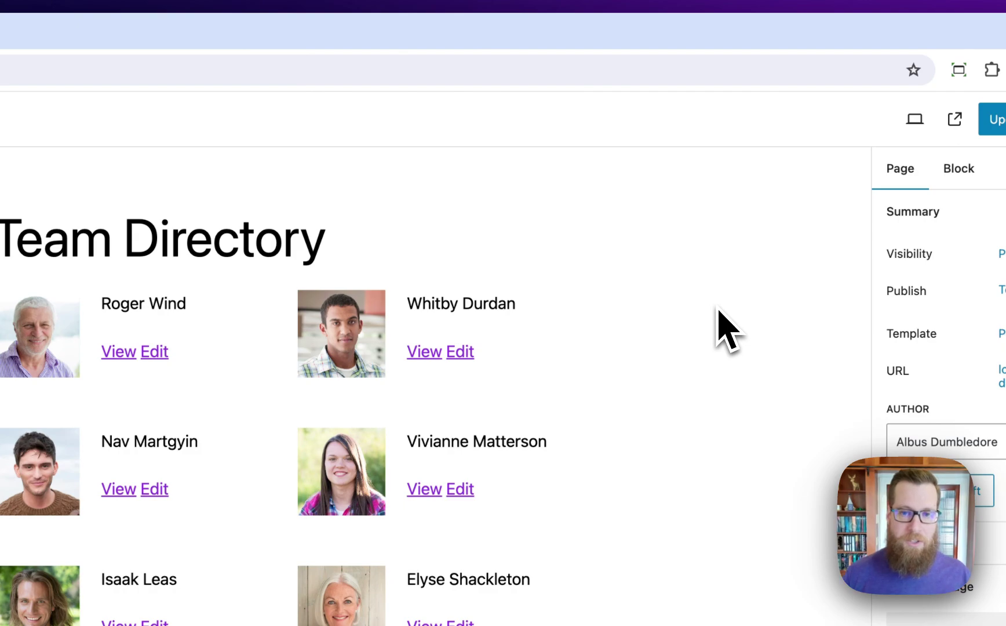
# Step: Add a {Job Title:3} merge tag on a new line below the last-name tag
pyautogui.click(177, 342)
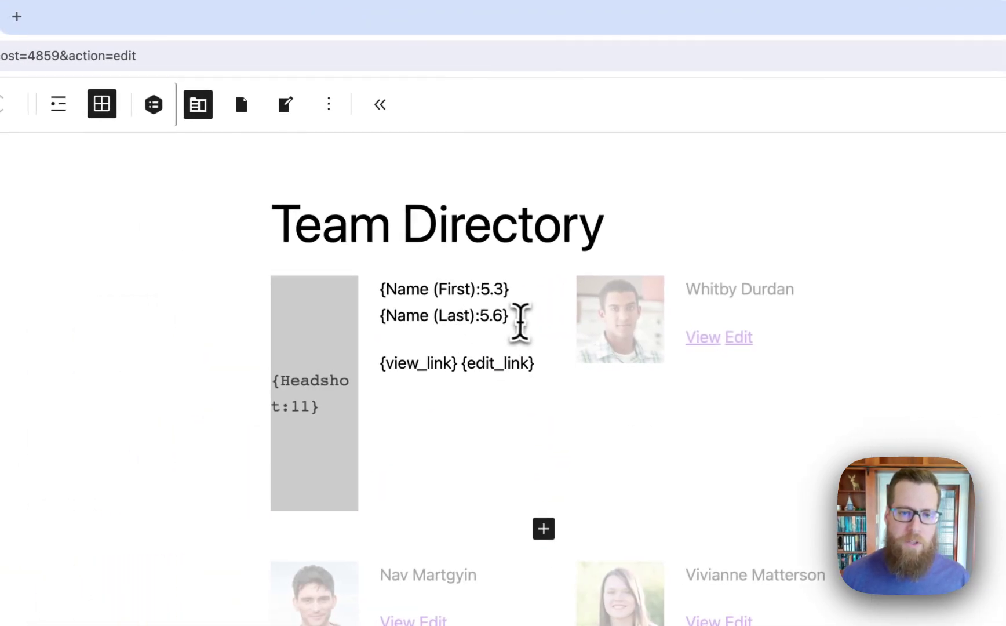
pyautogui.click(520, 320)
pyautogui.press('Return')
pyautogui.write('{job')
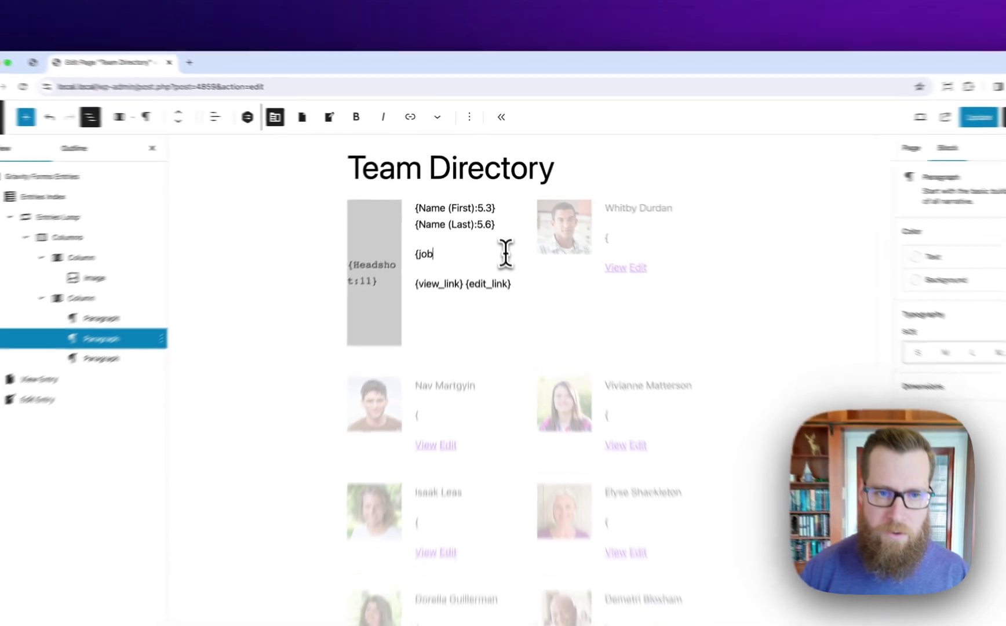
pyautogui.write('{job')
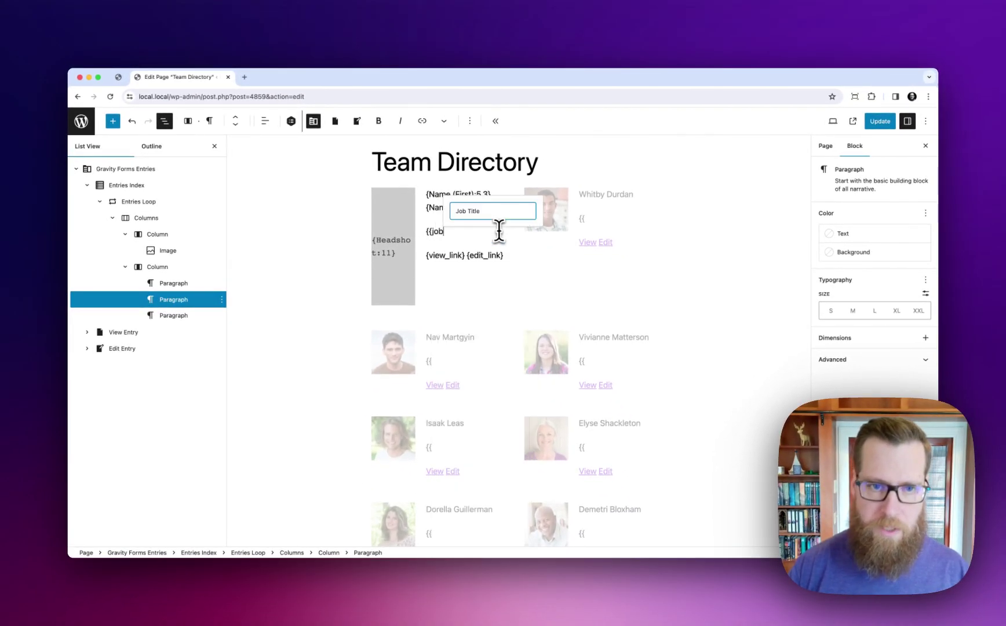
pyautogui.press('Return')
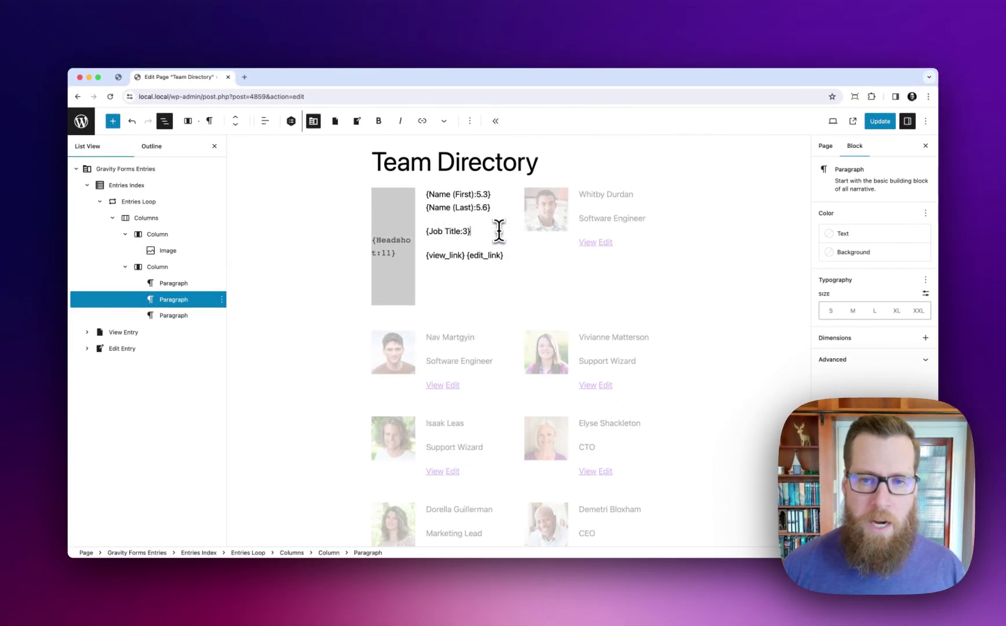
pyautogui.tripleClick(499, 231)
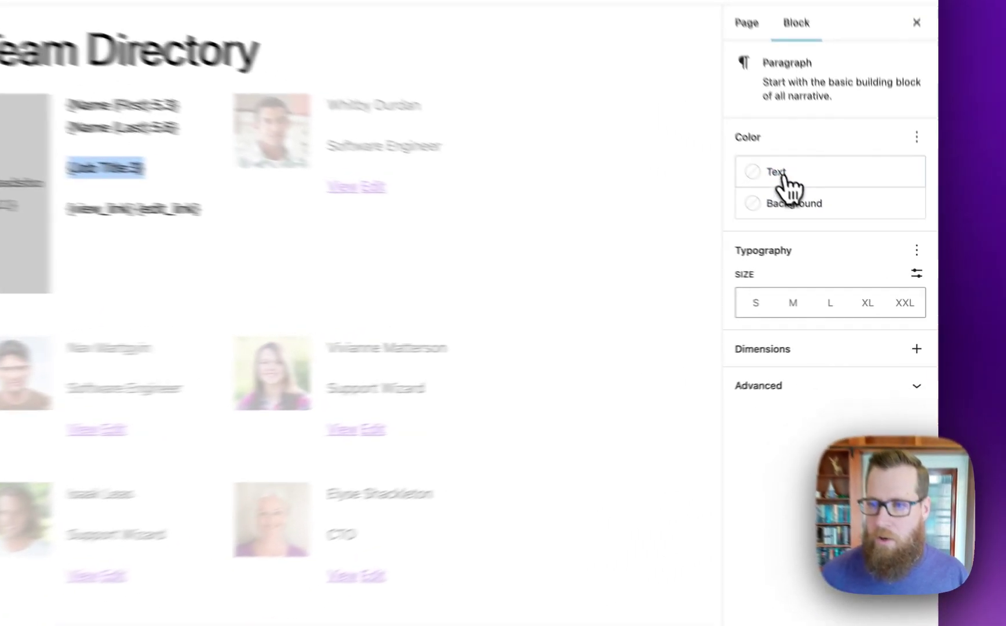
# Step: Give the job title Cyan bluish gray text and a 0 px top margin
pyautogui.click(843, 233)
pyautogui.click(495, 374)
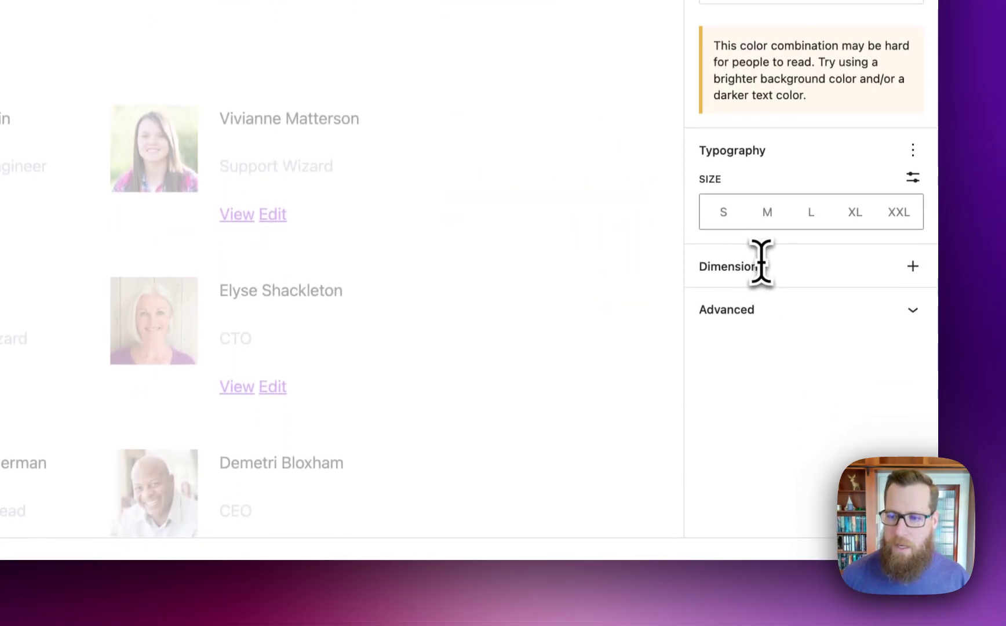
pyautogui.click(913, 445)
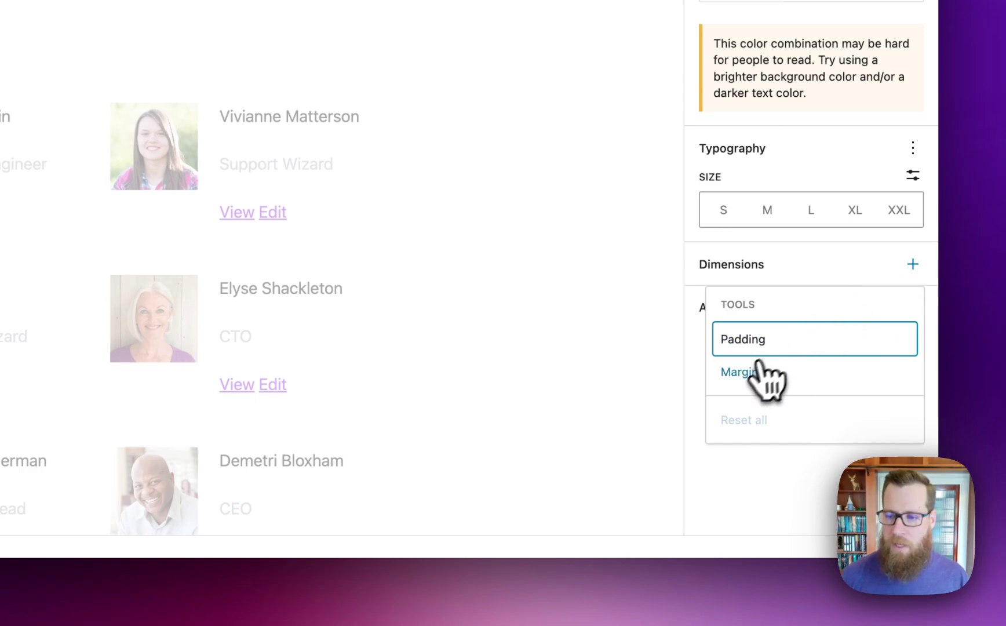
pyautogui.click(743, 372)
pyautogui.click(733, 458)
pyautogui.click(913, 330)
pyautogui.click(753, 330)
pyautogui.write('0')
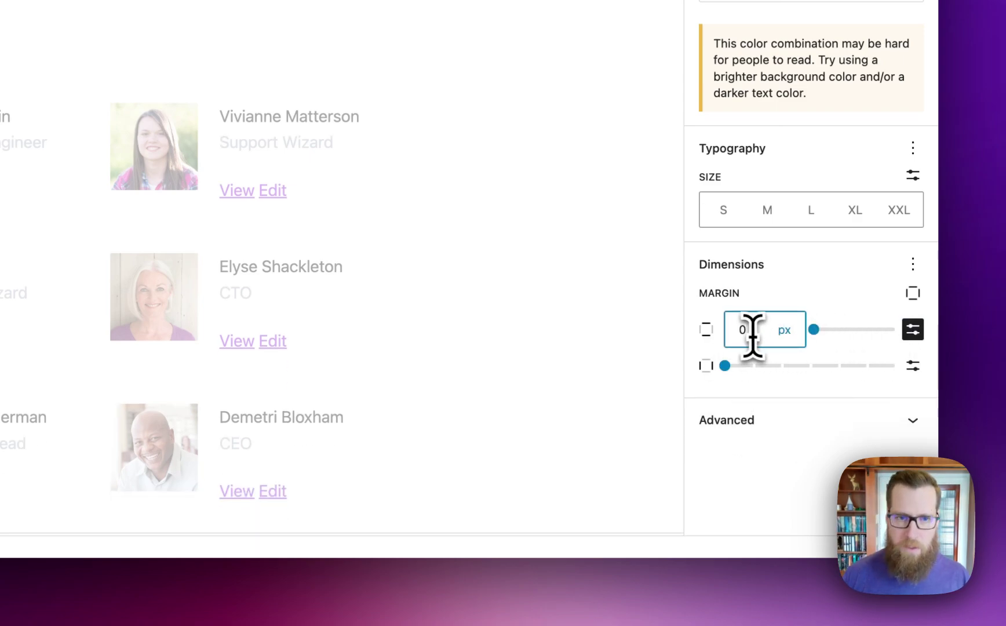
pyautogui.click(748, 478)
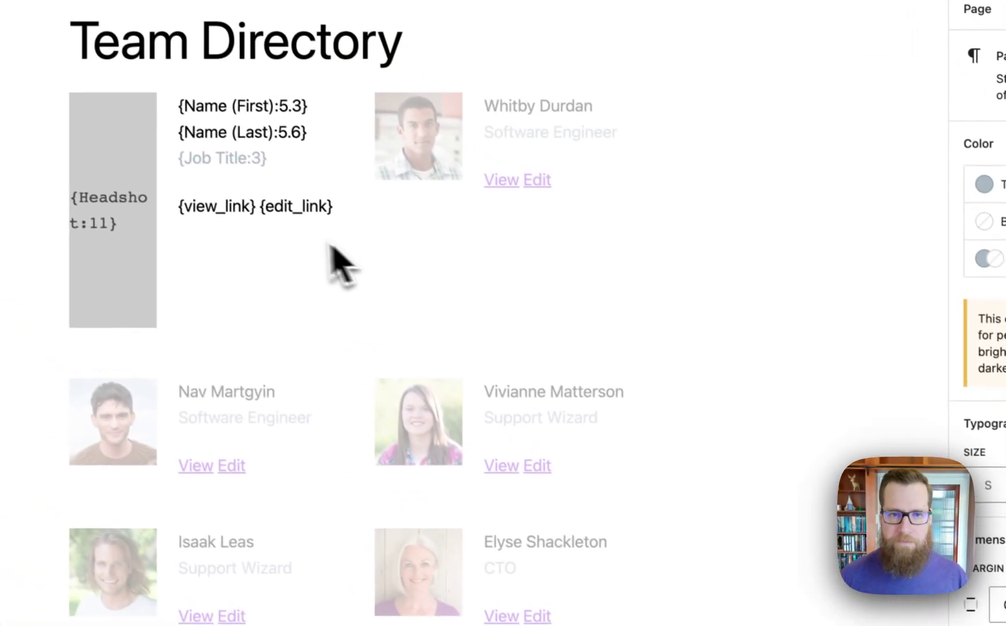
pyautogui.click(541, 2)
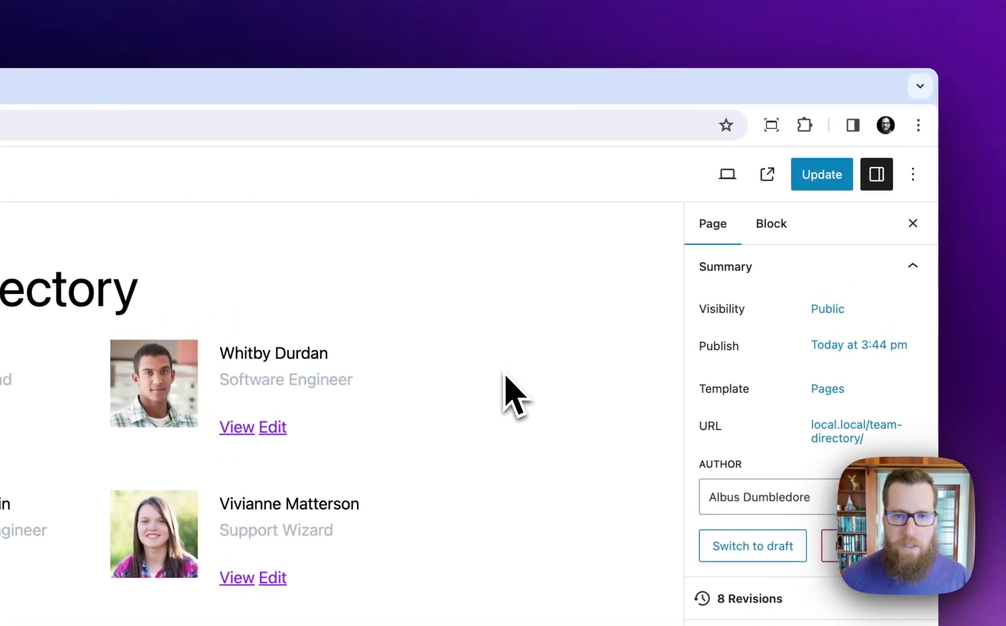
# Step: Update the Team Directory page and view it live in a new tab
pyautogui.click(832, 184)
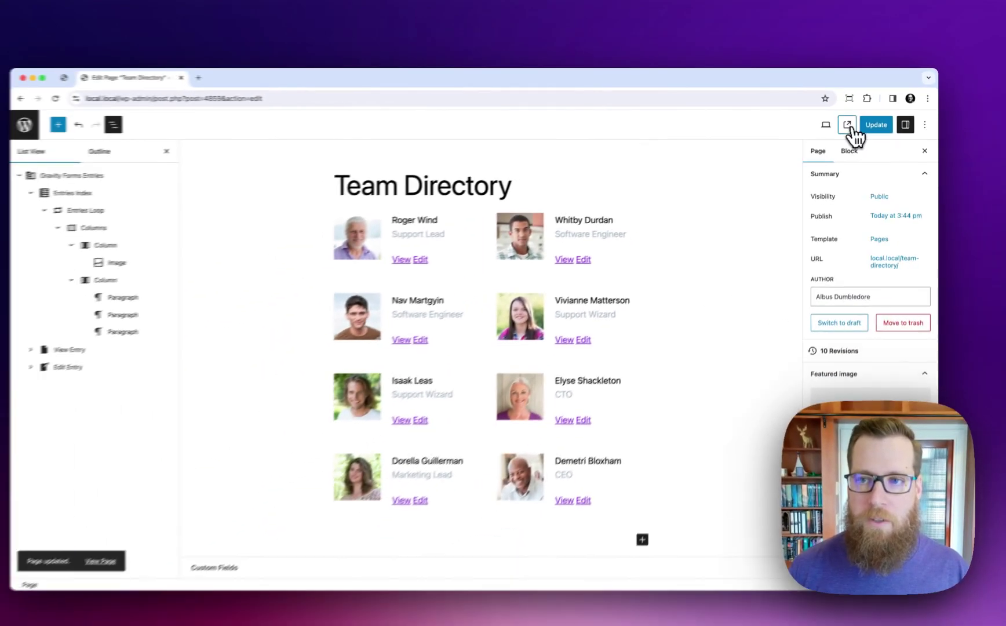
pyautogui.click(748, 174)
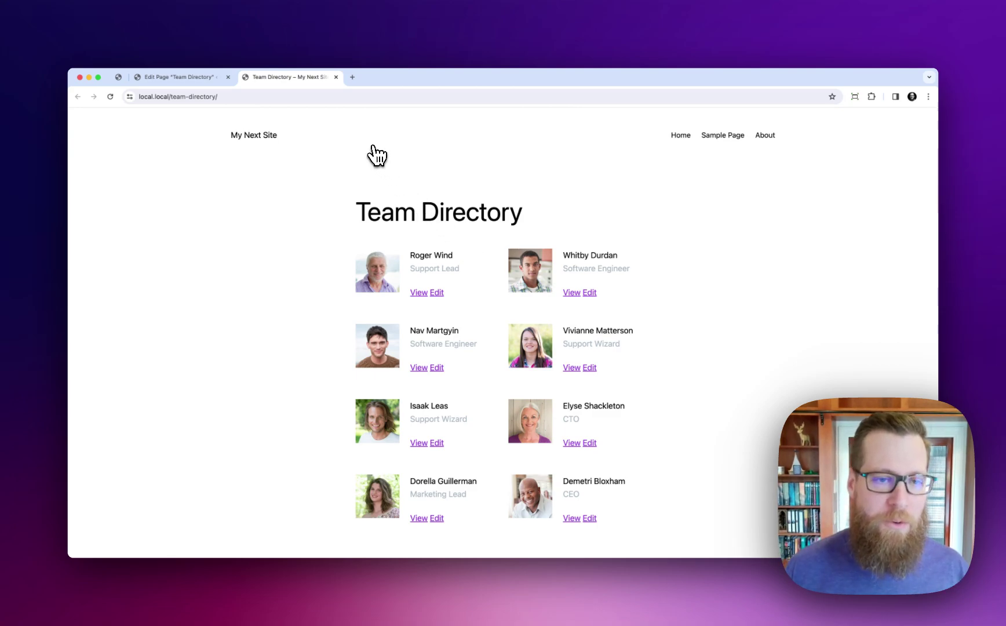
# Step: Return to the team-directory-fancy editor and select the Group holding the team grid
pyautogui.press('super+1')
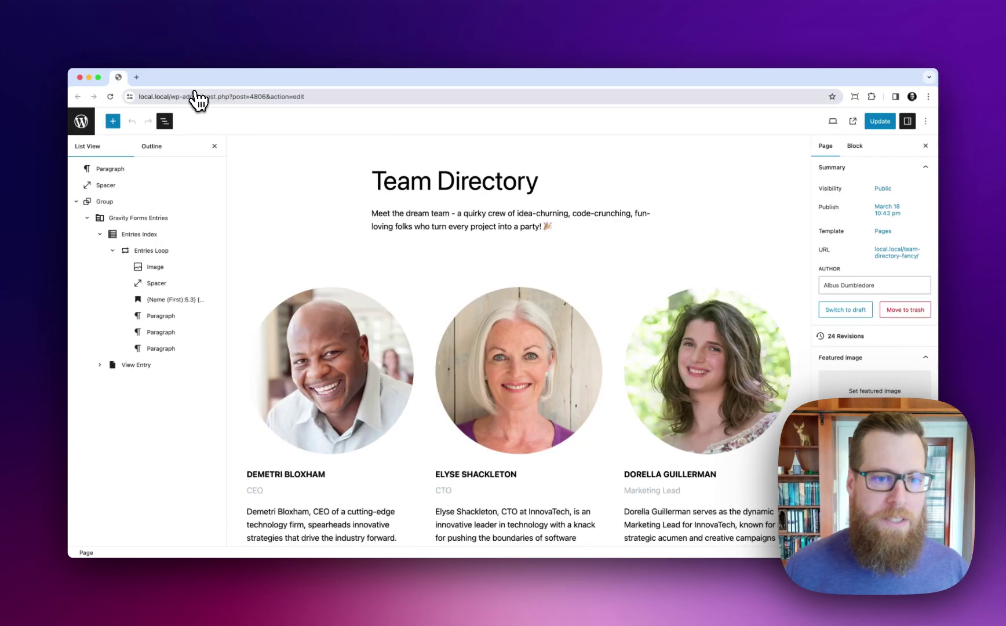
pyautogui.scroll(-1, 428, 253)
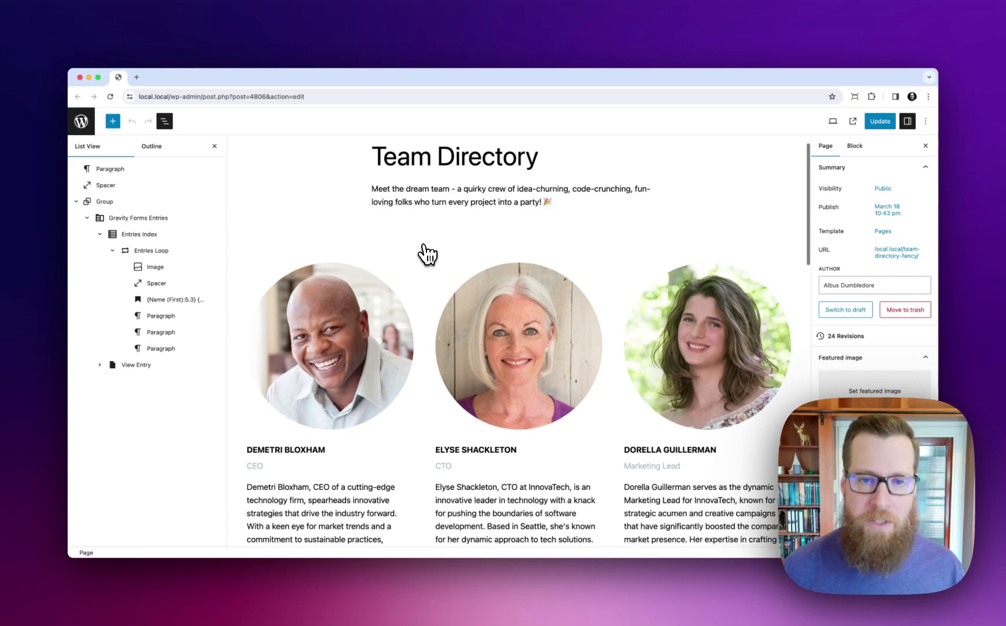
pyautogui.scroll(-5, 427, 254)
pyautogui.scroll(6, 427, 253)
pyautogui.scroll(-6, 447, 300)
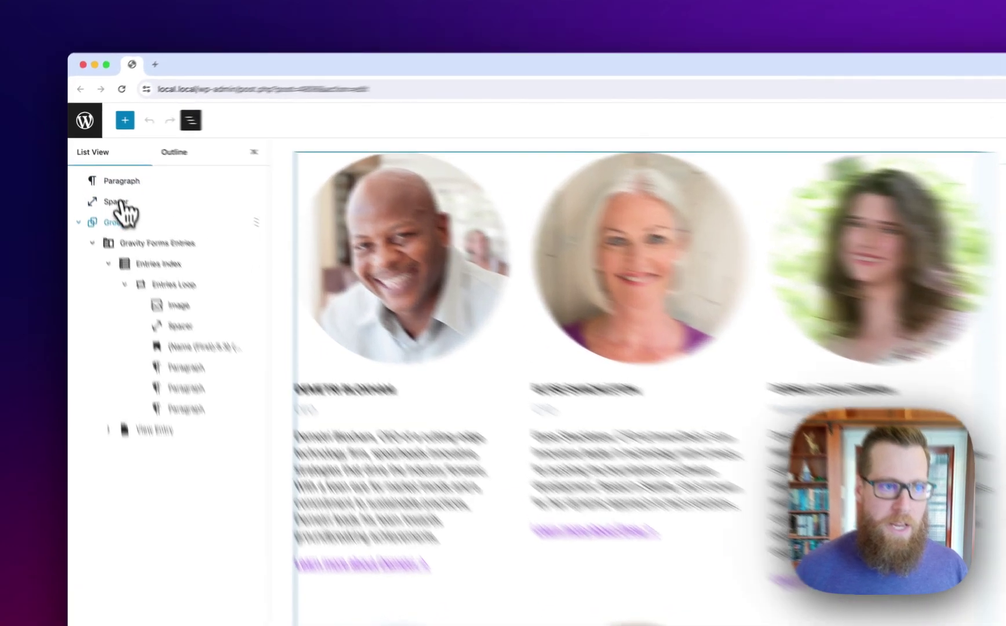
pyautogui.click(107, 201)
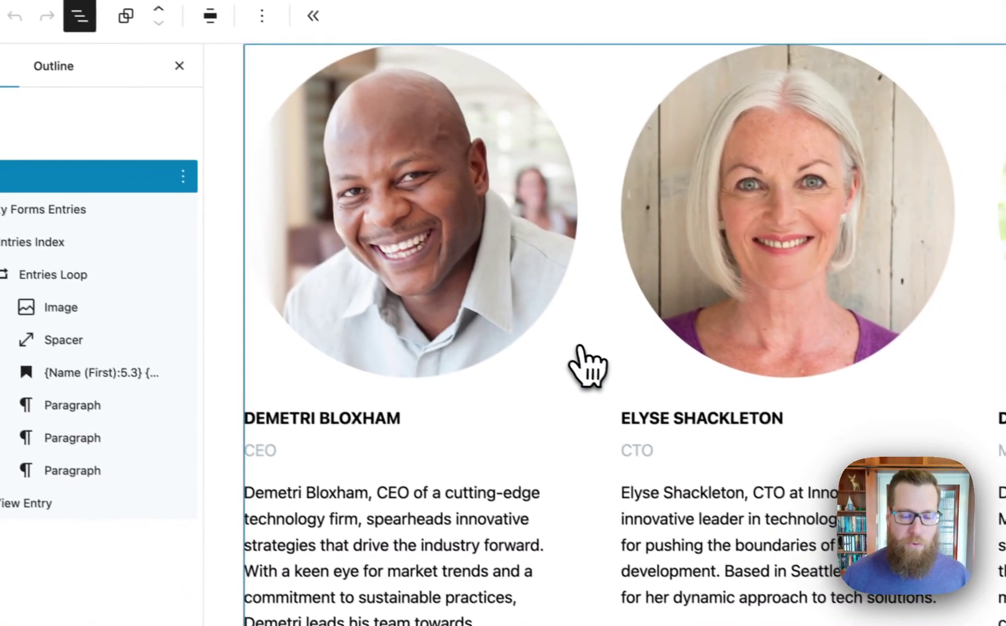
# Step: Select the Entries Loop to show its headshot, name, title and bio template
pyautogui.scroll(4, 713, 440)
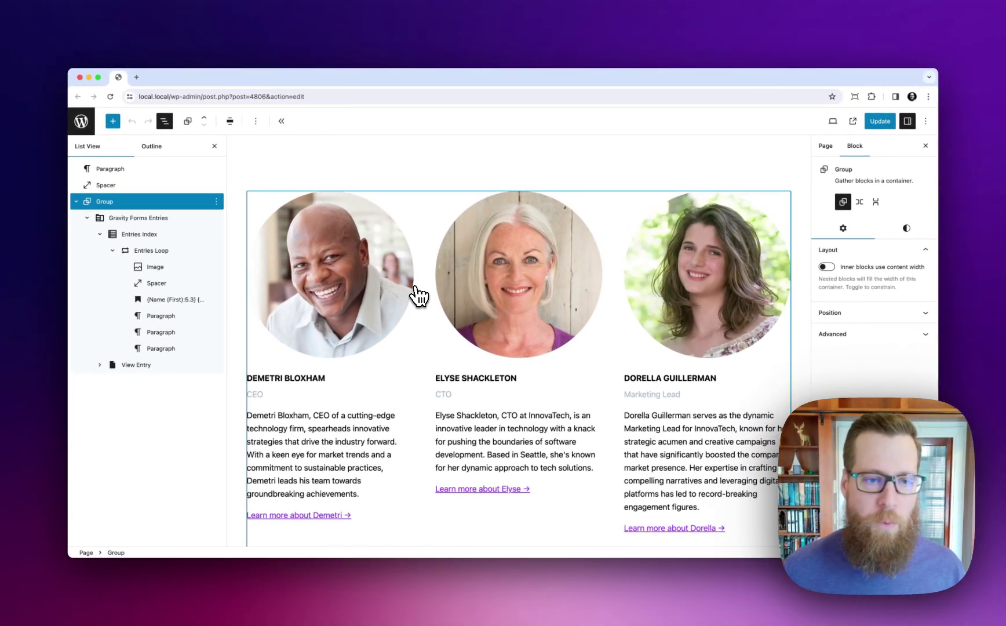
pyautogui.scroll(-5, 415, 288)
pyautogui.scroll(5, 324, 221)
pyautogui.click(332, 267)
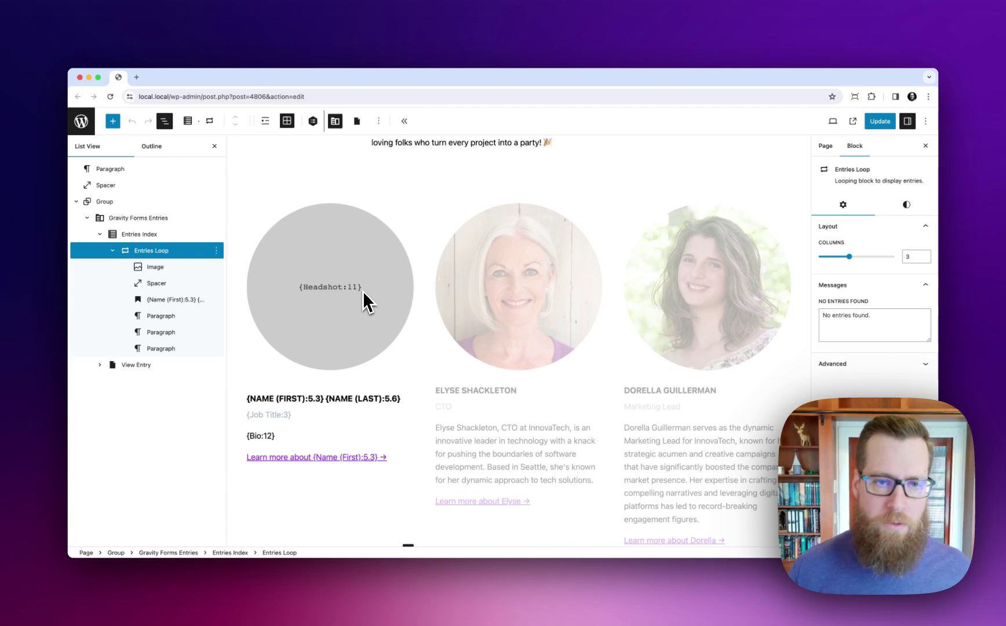
pyautogui.scroll(-3, 363, 291)
pyautogui.scroll(-1, 363, 291)
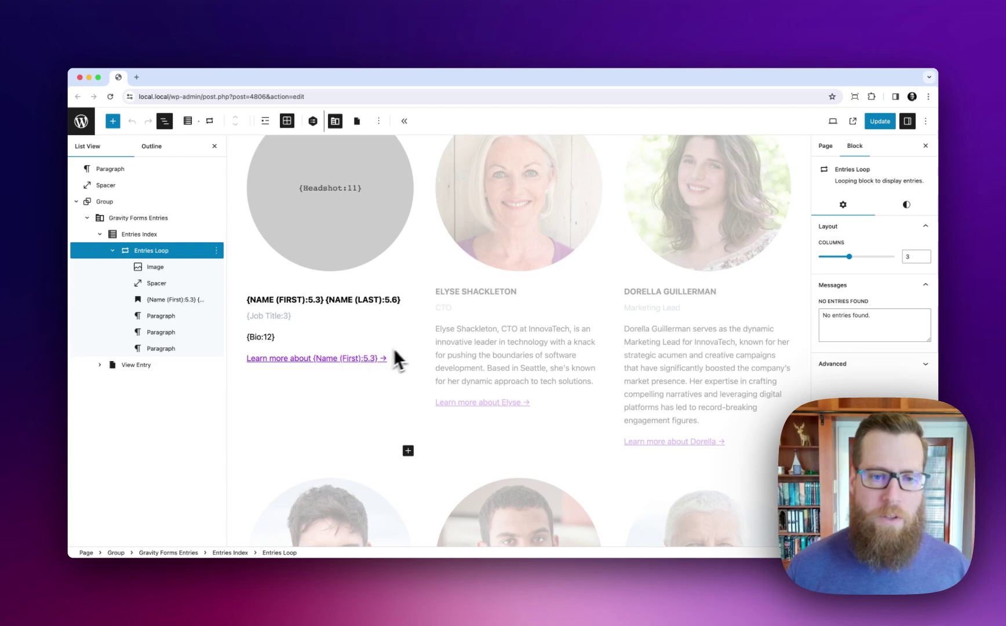
pyautogui.scroll(2, 411, 294)
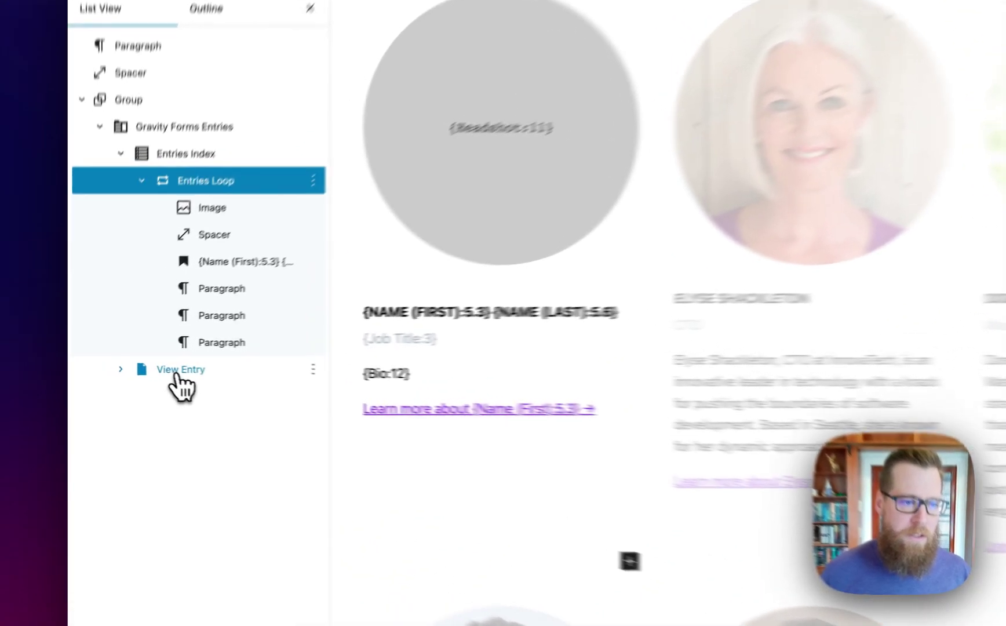
# Step: Show the single-entry View Entry profile layout, then open the live directory page in a new tab
pyautogui.click(134, 366)
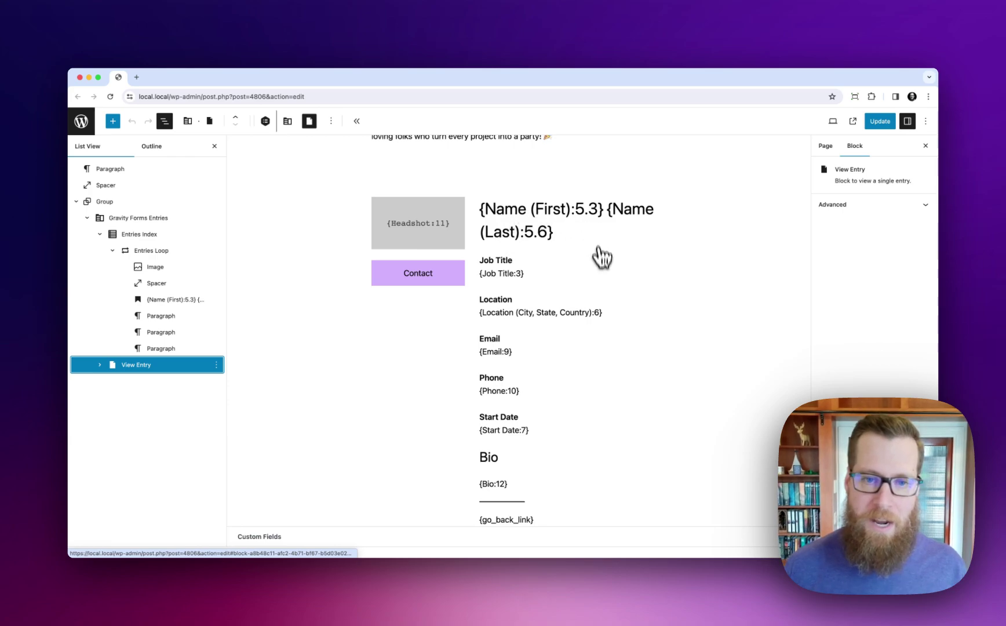
pyautogui.scroll(2, 583, 348)
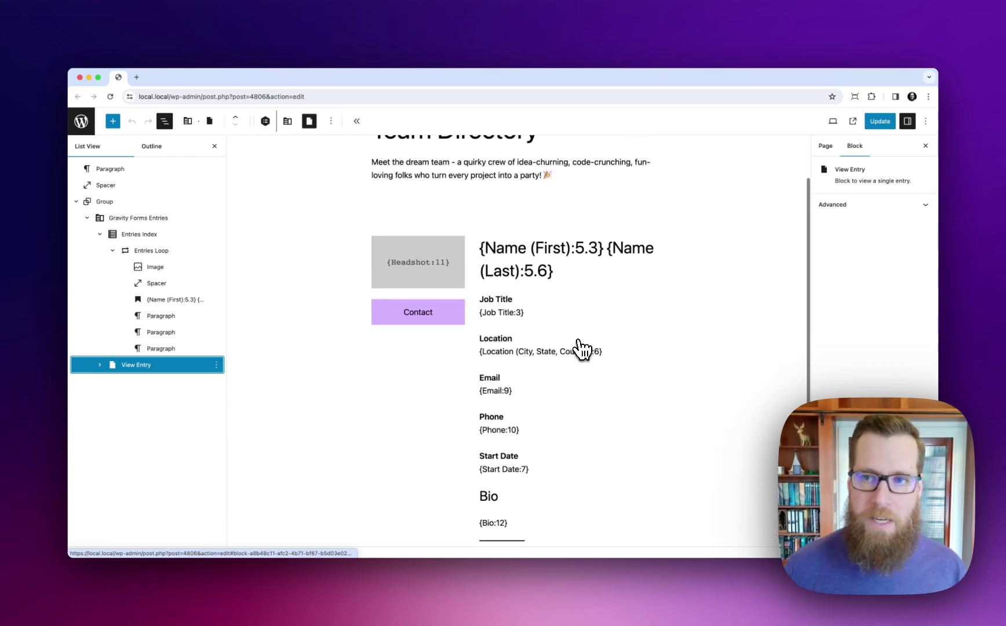
pyautogui.click(851, 122)
# Step: Follow the CEO's 'Learn more' link on the live grid and review the profile page
pyautogui.scroll(-8, 624, 172)
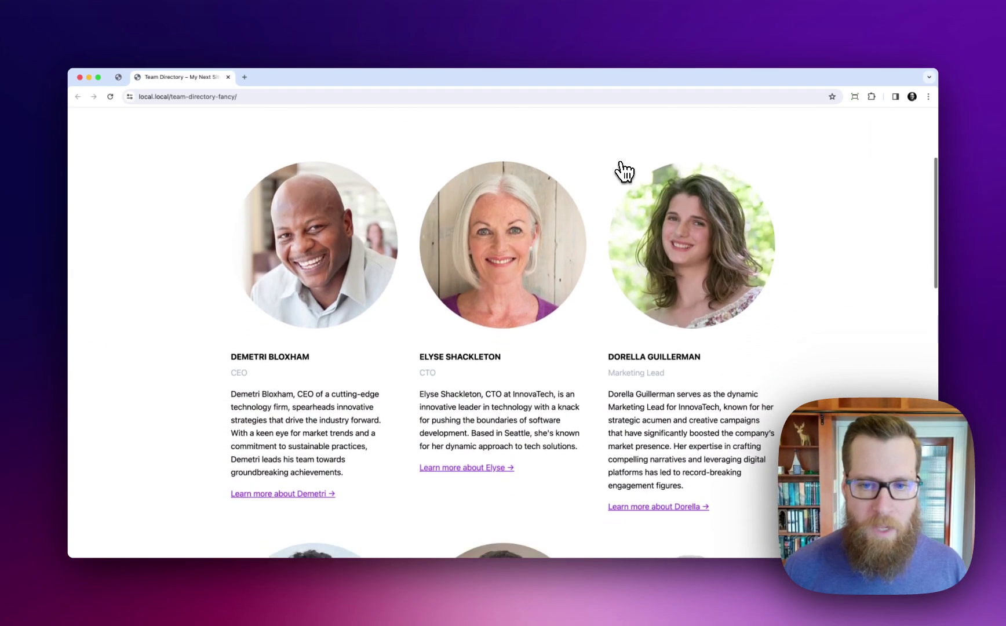
pyautogui.scroll(-18, 624, 172)
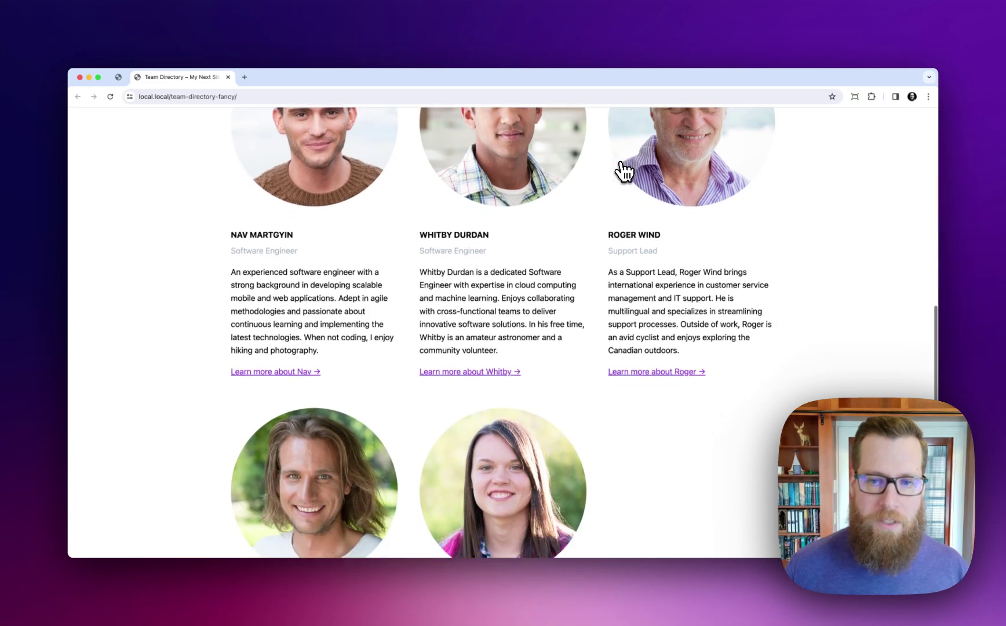
pyautogui.scroll(20, 625, 172)
pyautogui.scroll(-8, 387, 311)
pyautogui.click(304, 367)
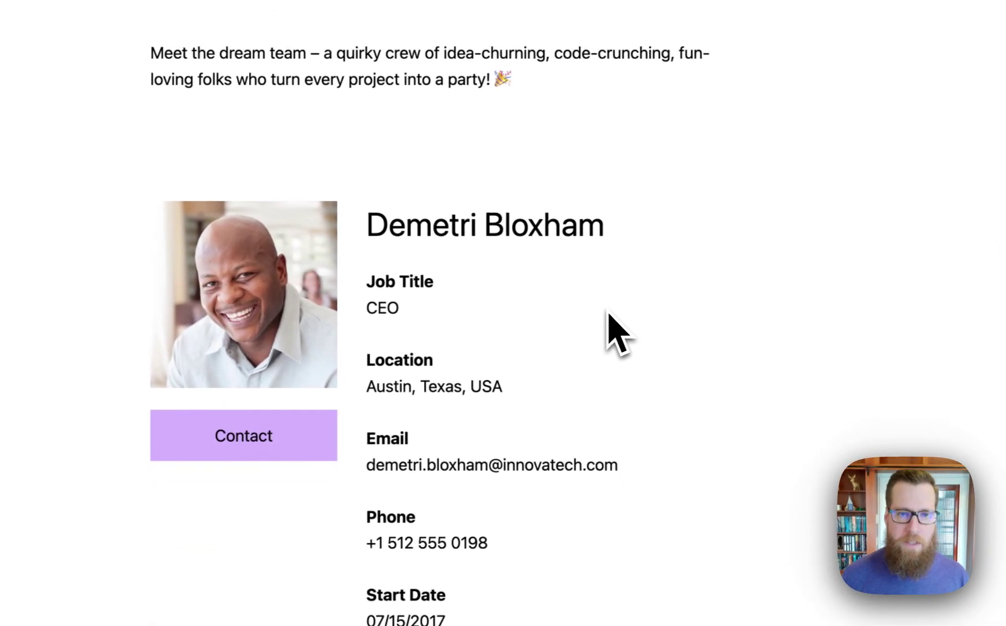
pyautogui.scroll(-3, 608, 312)
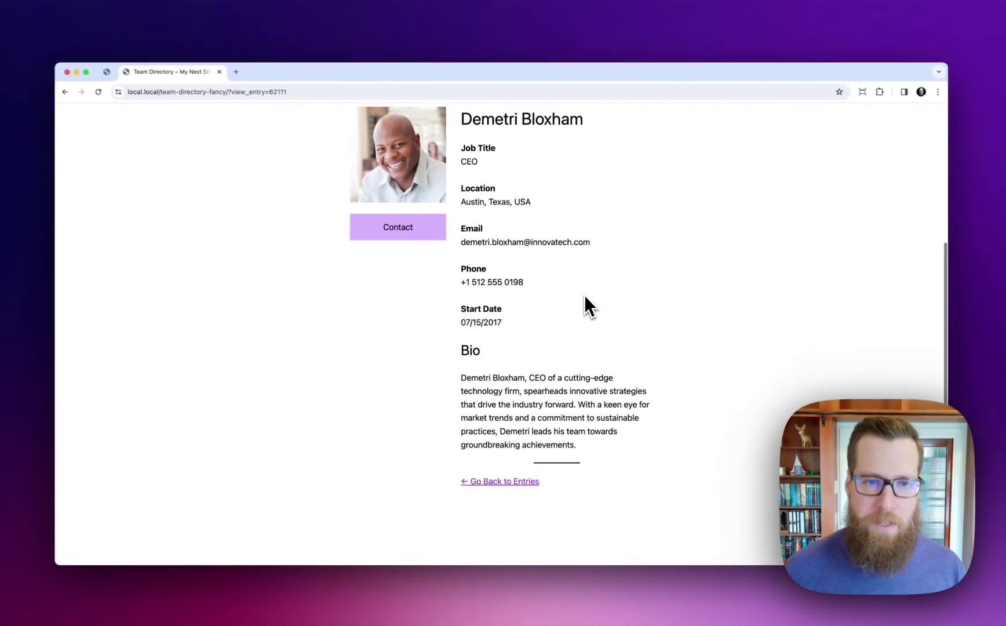
pyautogui.scroll(2, 583, 295)
pyautogui.scroll(1, 583, 293)
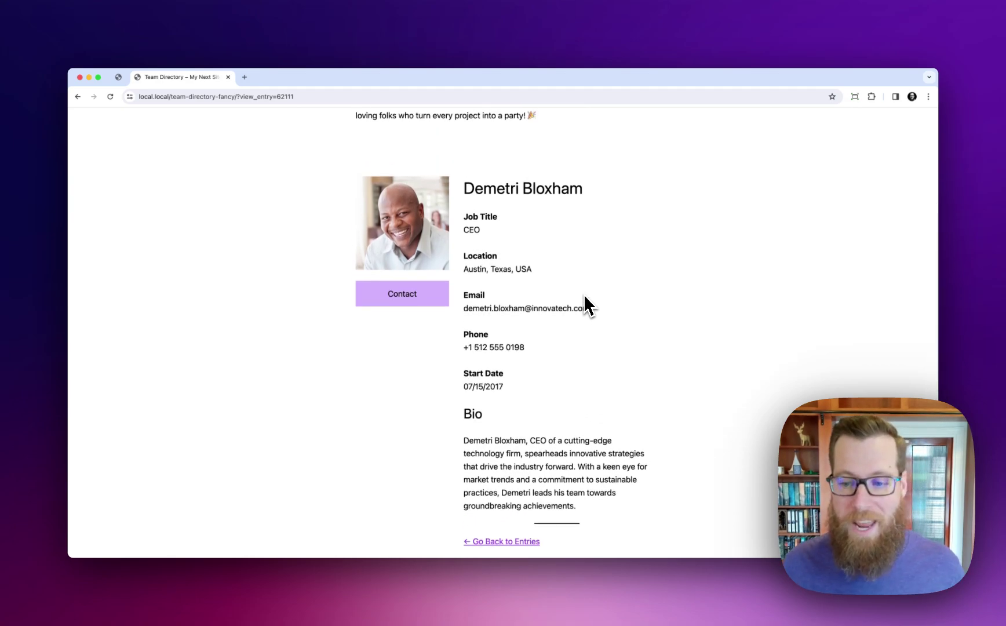